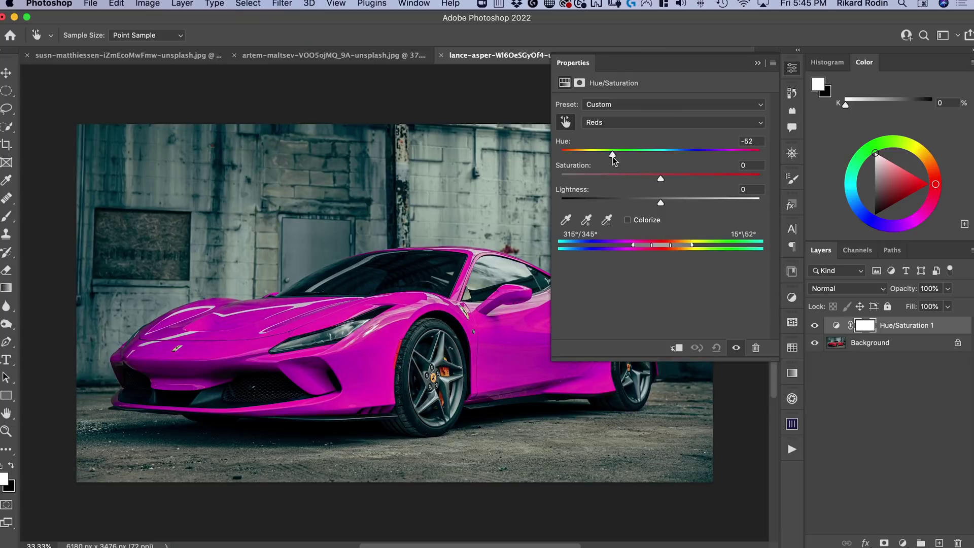
- Shift the car's colour from magenta to green in the intro preview
left_click_drag(612, 155, 738, 155)
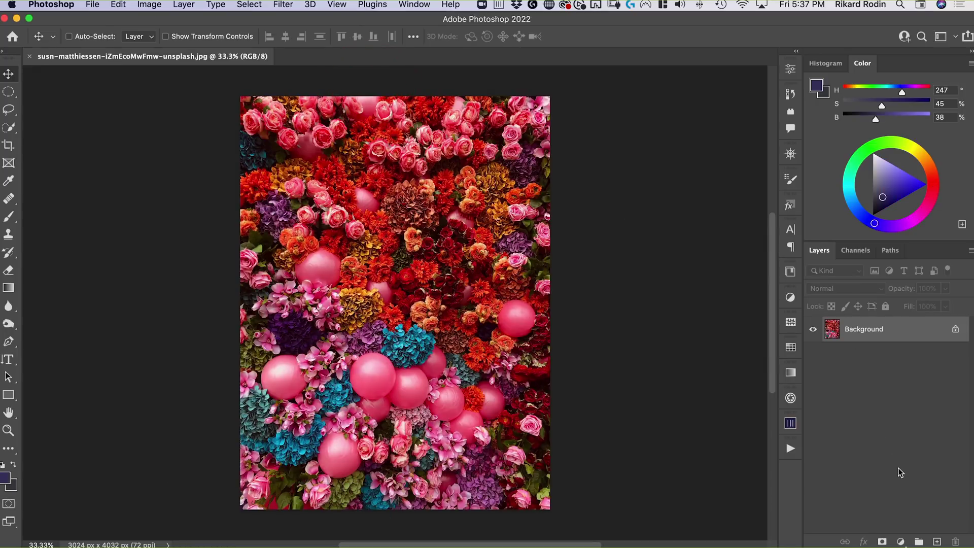
left_click(902, 542)
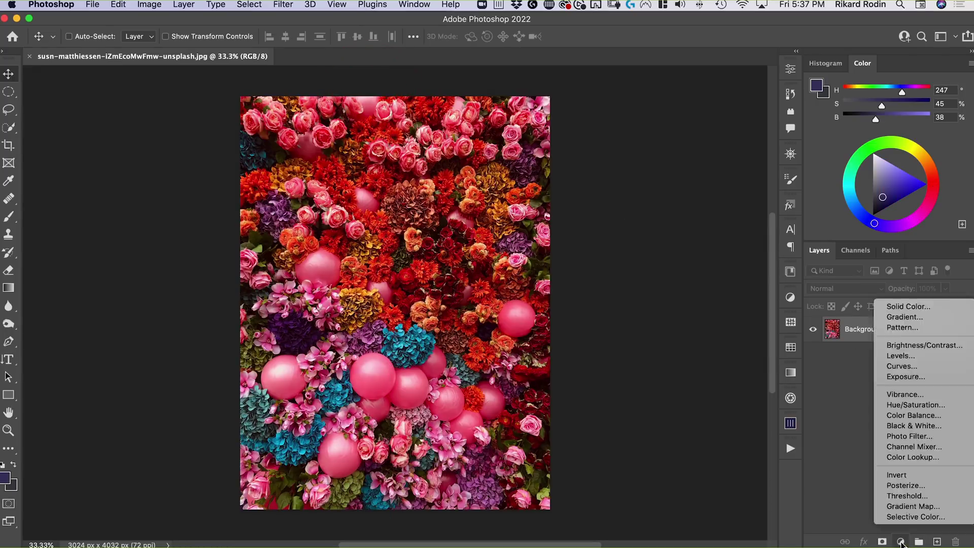
left_click(910, 406)
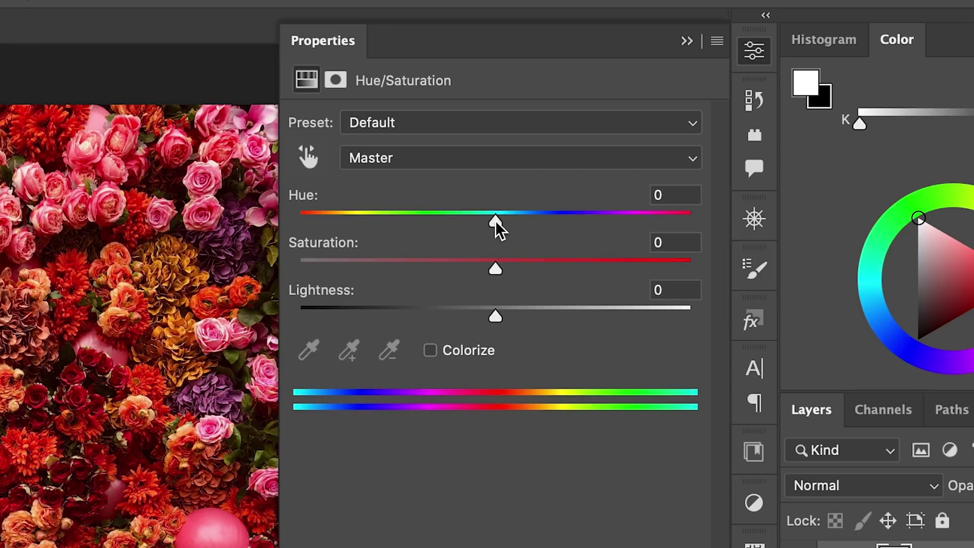
left_click_drag(496, 223, 342, 226)
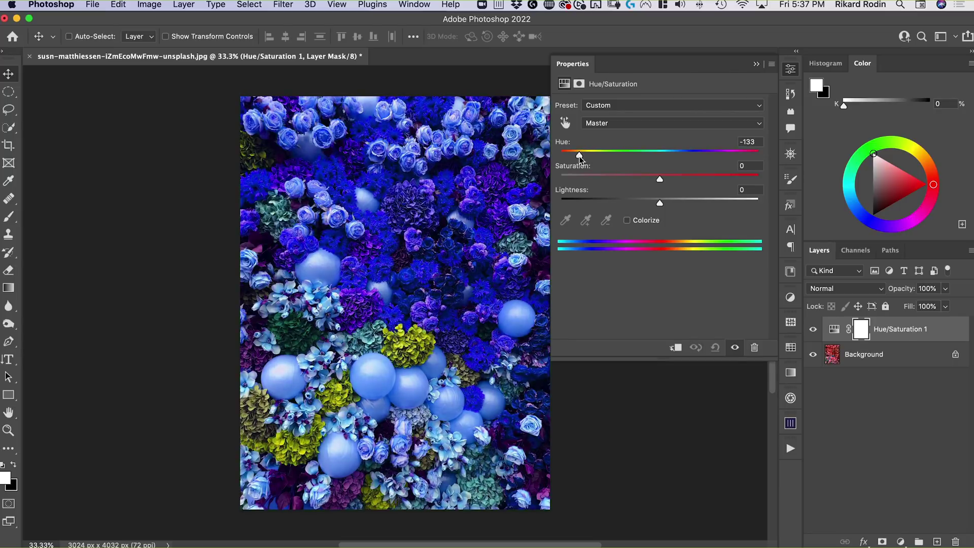
left_click_drag(581, 159, 615, 157)
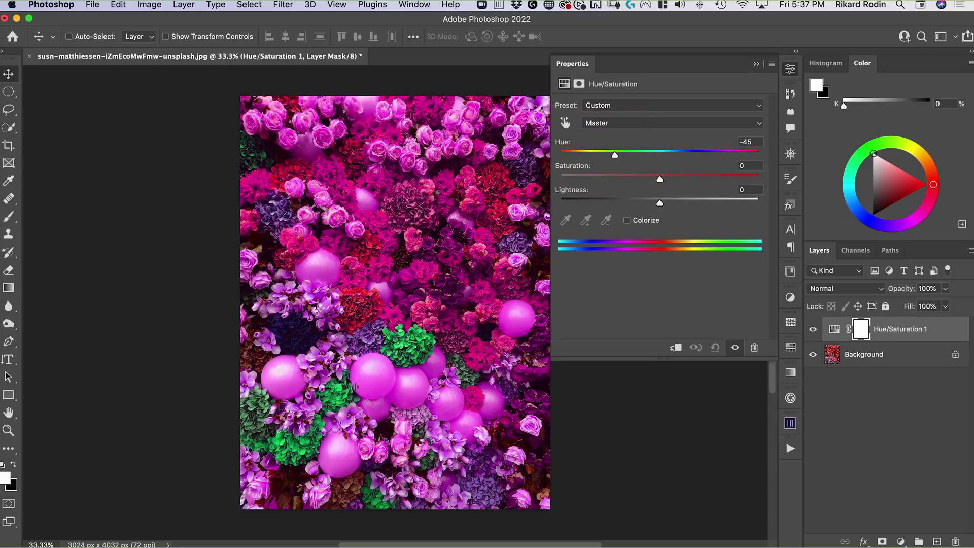
left_click_drag(838, 331, 956, 541)
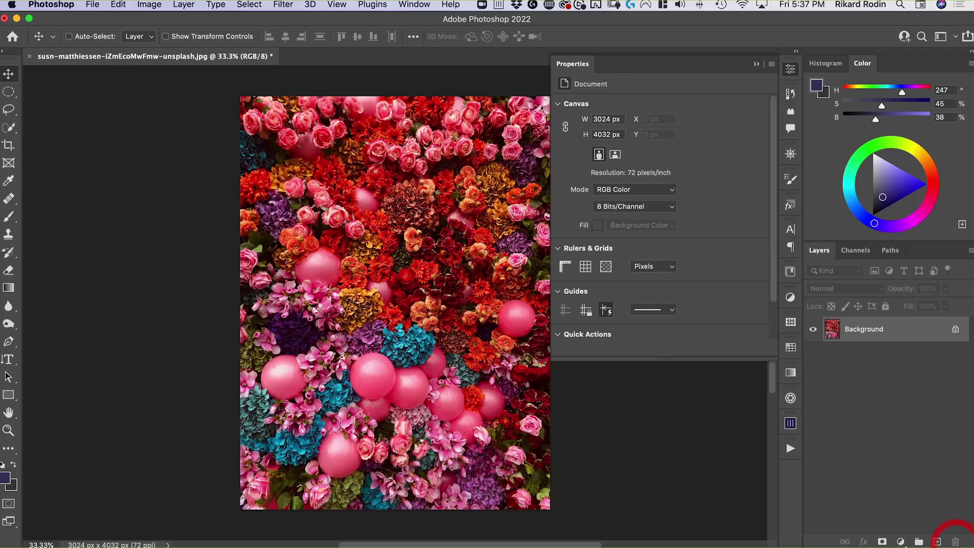
- Draw an elliptical selection around one balloon and add a Hue/Saturation layer limited to it
left_click(8, 94)
left_click(40, 103)
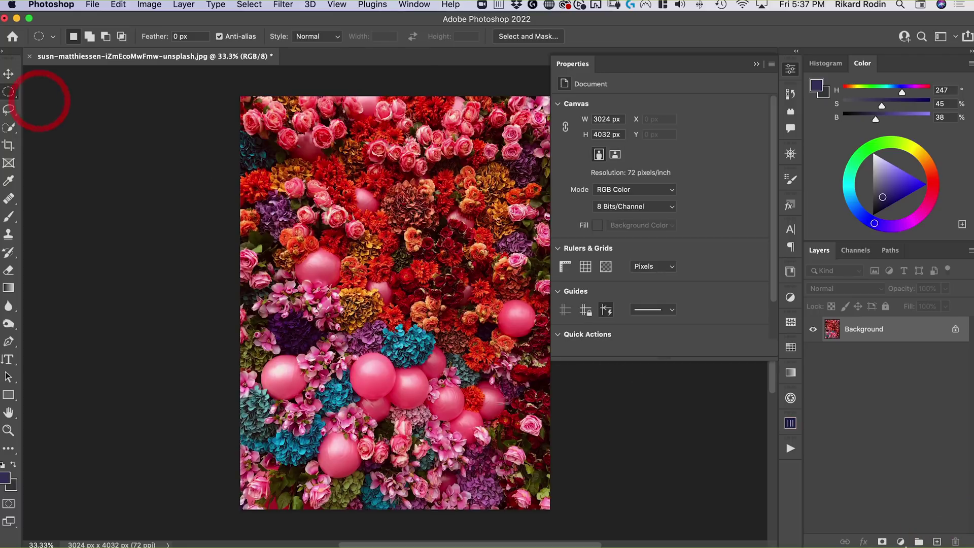
left_click_drag(372, 376, 401, 352)
left_click(901, 542)
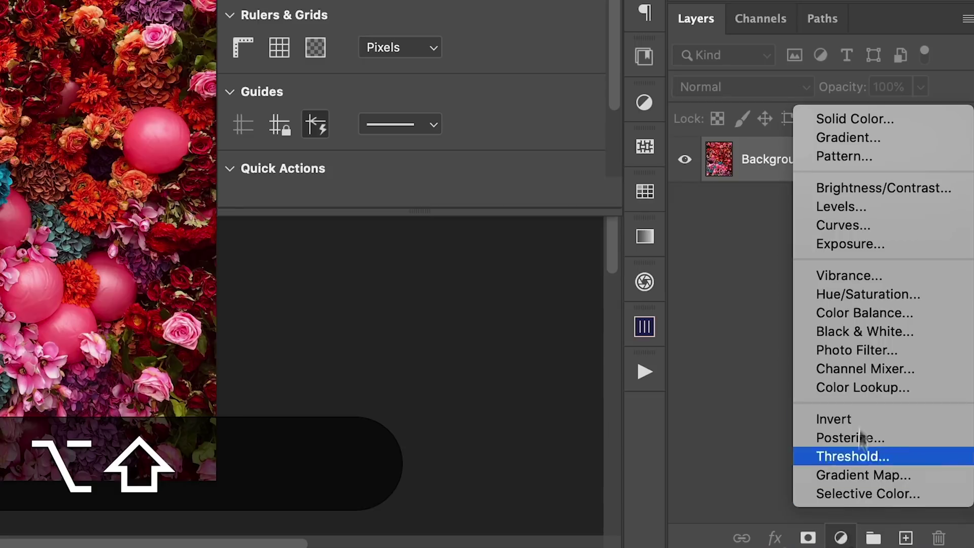
left_click(880, 295)
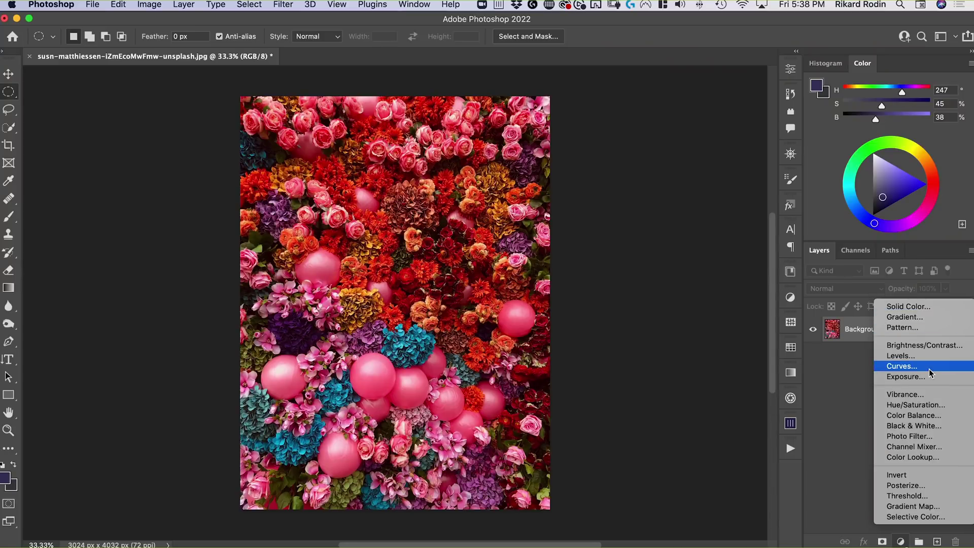
- Add a Curves adjustment layer, then switch the Color panel to Hue Cube and back to Color Wheel
left_click(931, 368)
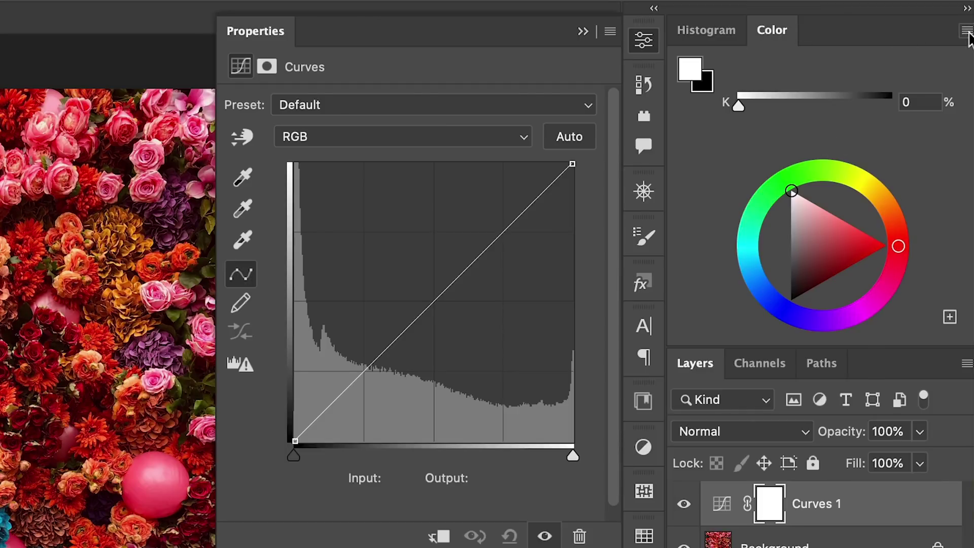
left_click(968, 32)
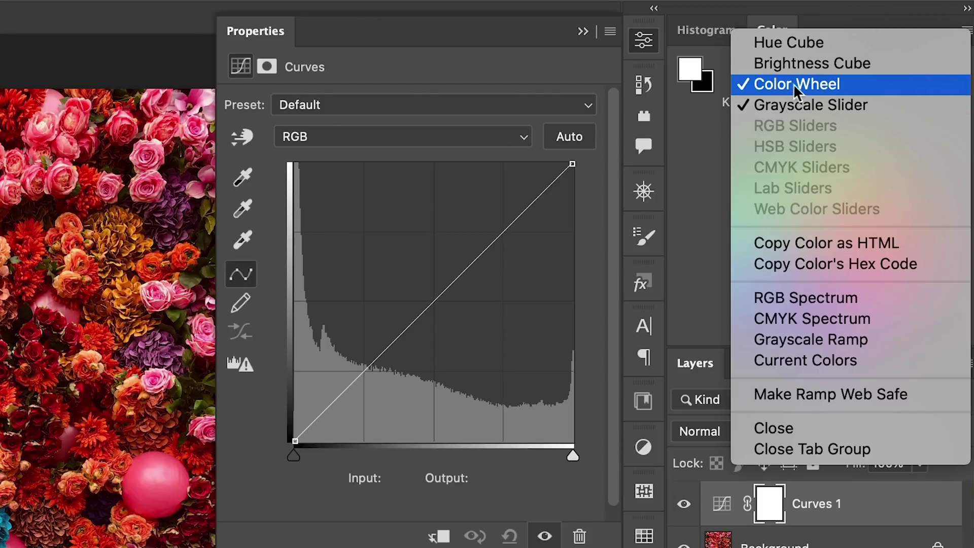
left_click(792, 44)
left_click(967, 32)
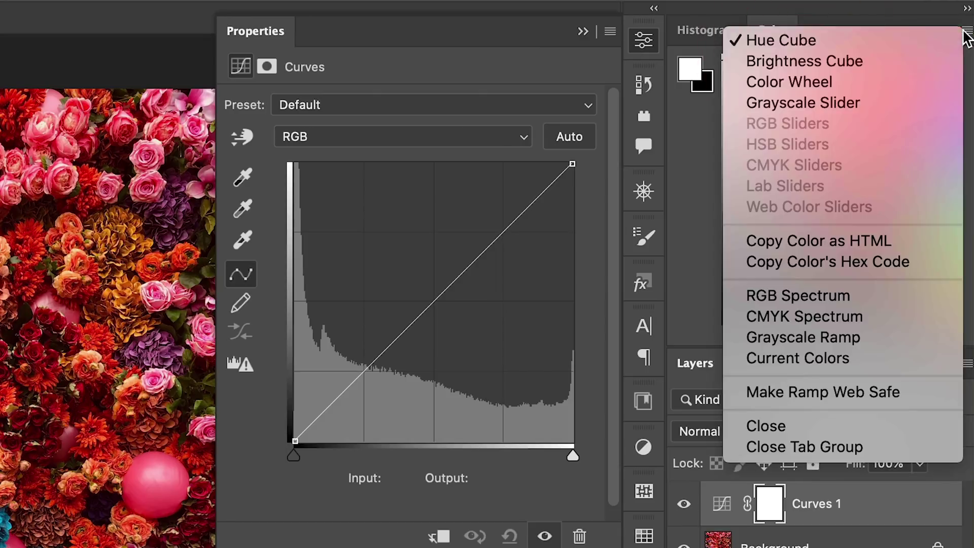
left_click(814, 81)
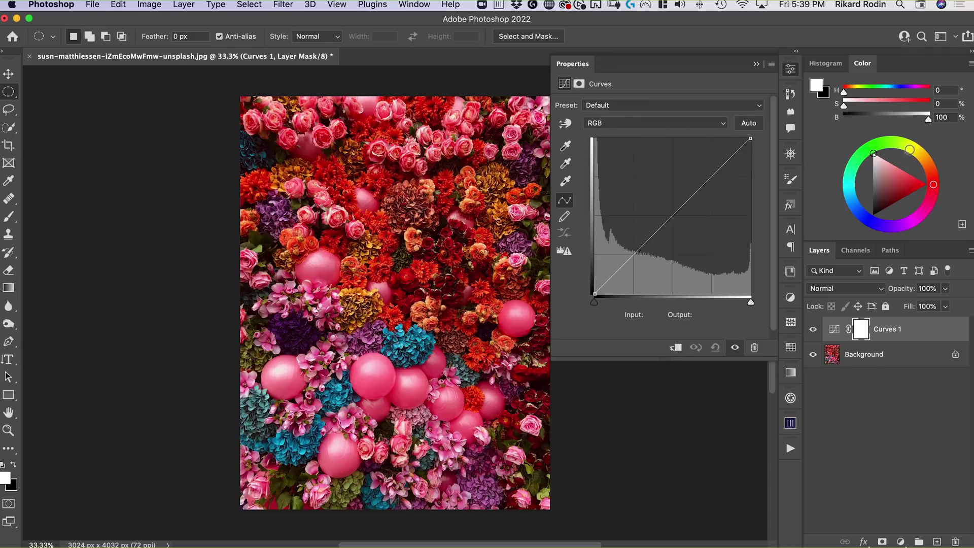
- Raise the midpoint of the Curves Green channel to add green
left_click(650, 129)
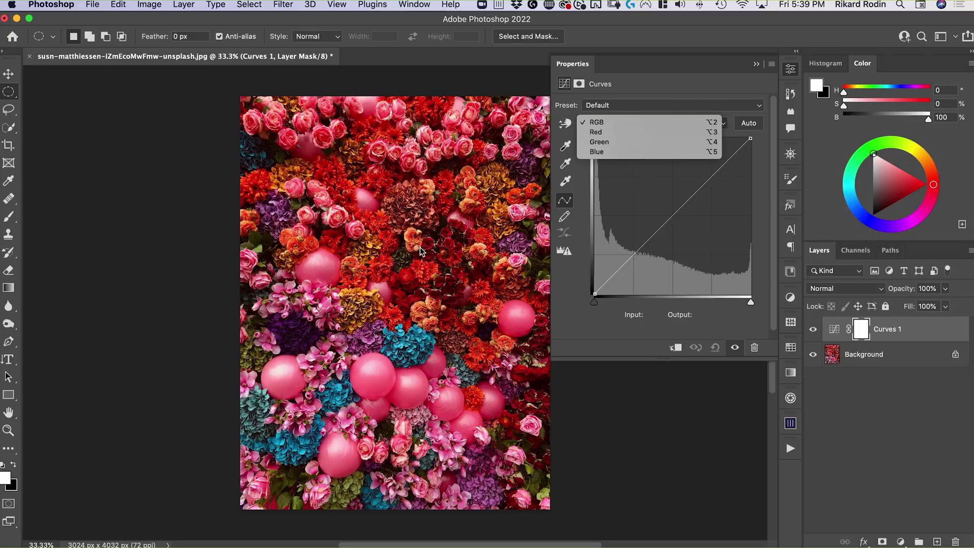
left_click(643, 122)
left_click(634, 122)
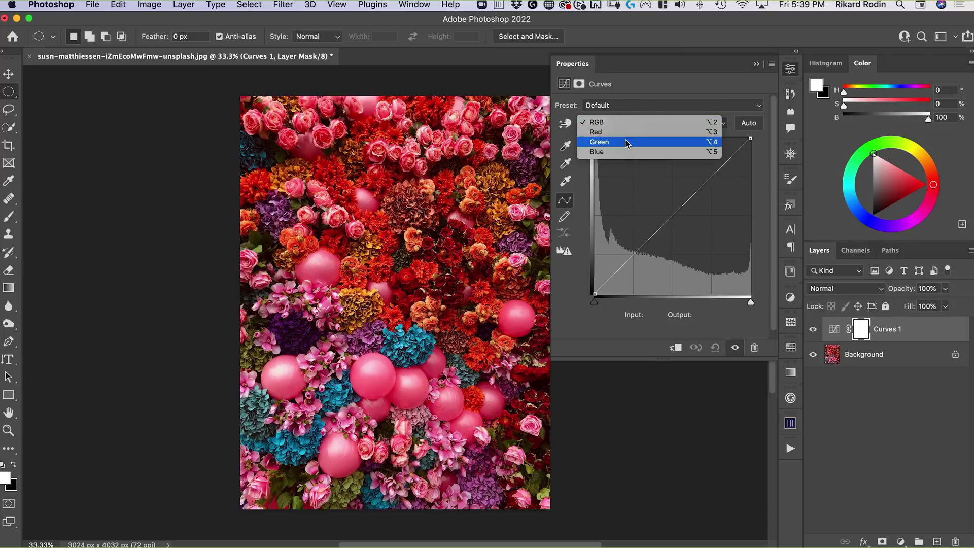
left_click(626, 141)
left_click_drag(666, 223, 657, 188)
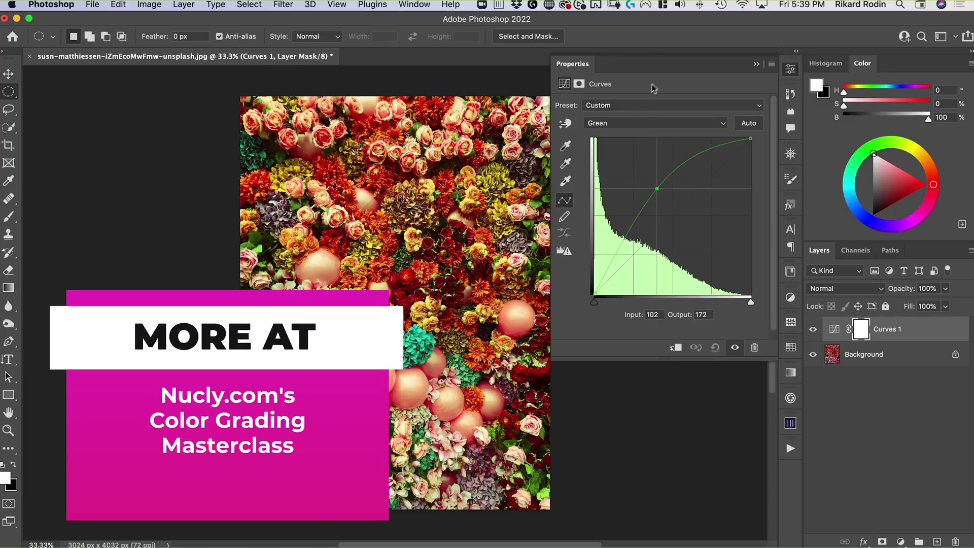
- Lower the Blue channel curve, mapping input 160 to output 90, turning the balloons golden-orange
left_click(636, 125)
left_click(633, 134)
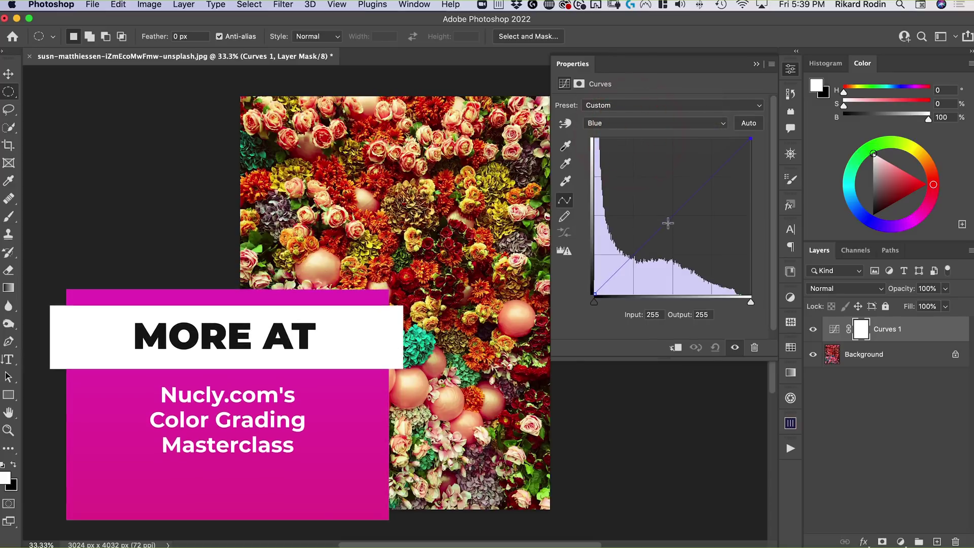
left_click_drag(674, 231, 694, 255)
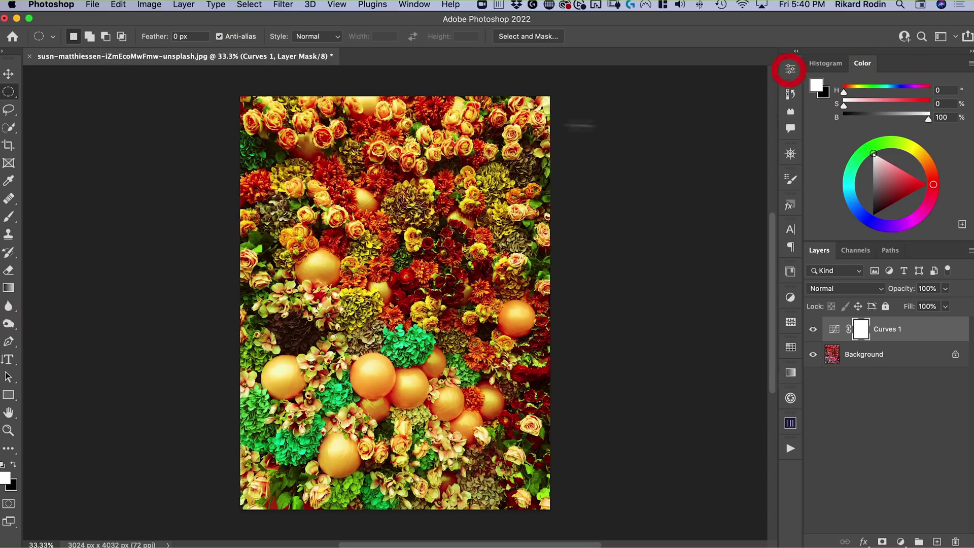
- Open the artem-maltsev photo of the woman in the dress and zoom in on the dress
left_click(99, 5)
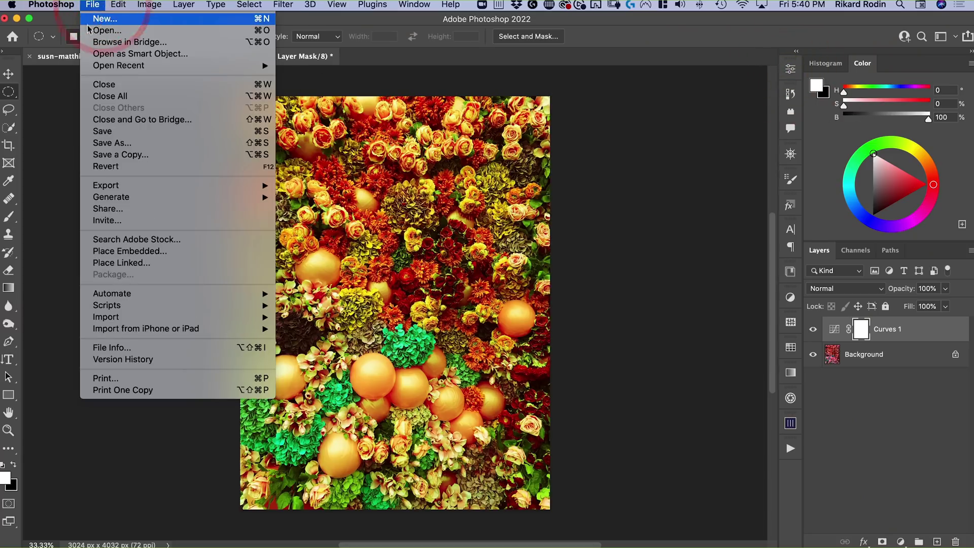
left_click(92, 32)
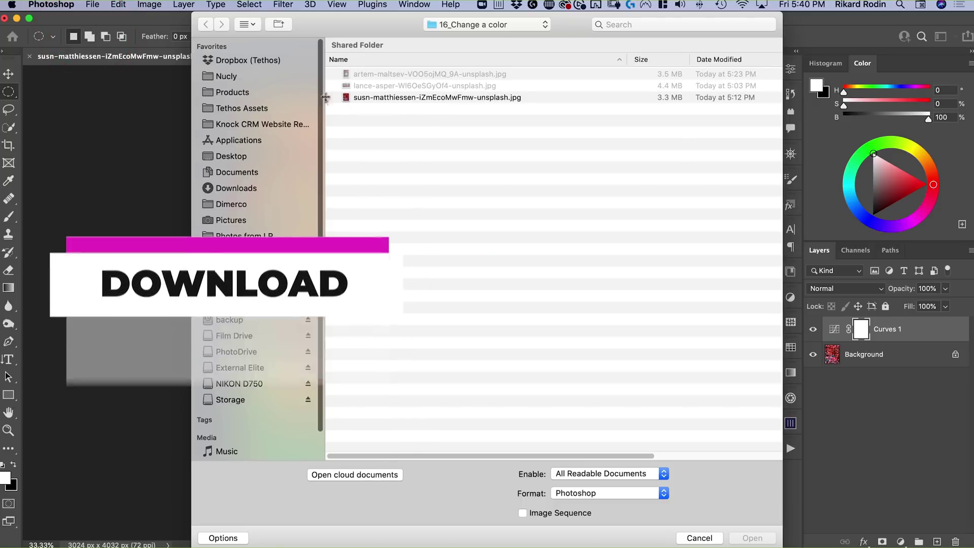
double_click(372, 75)
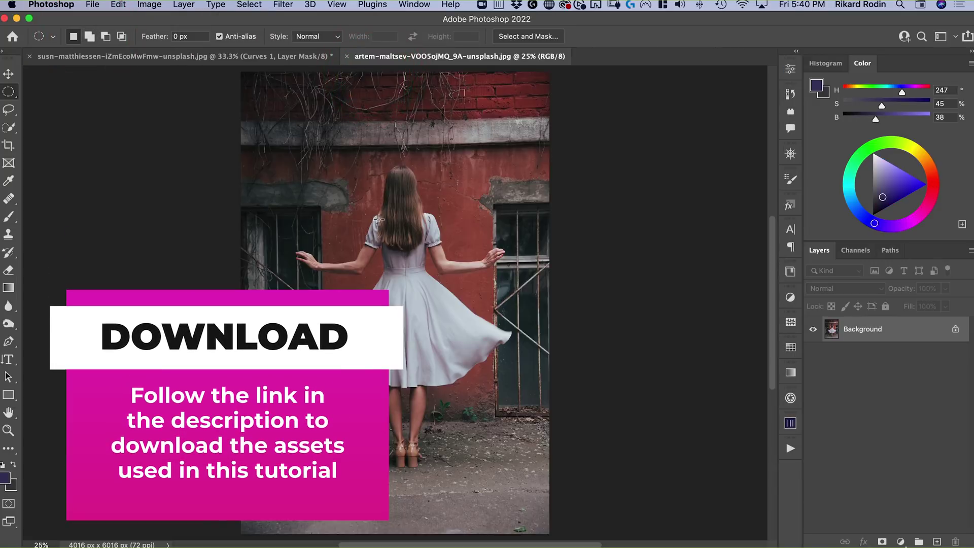
left_click_drag(421, 305, 548, 316)
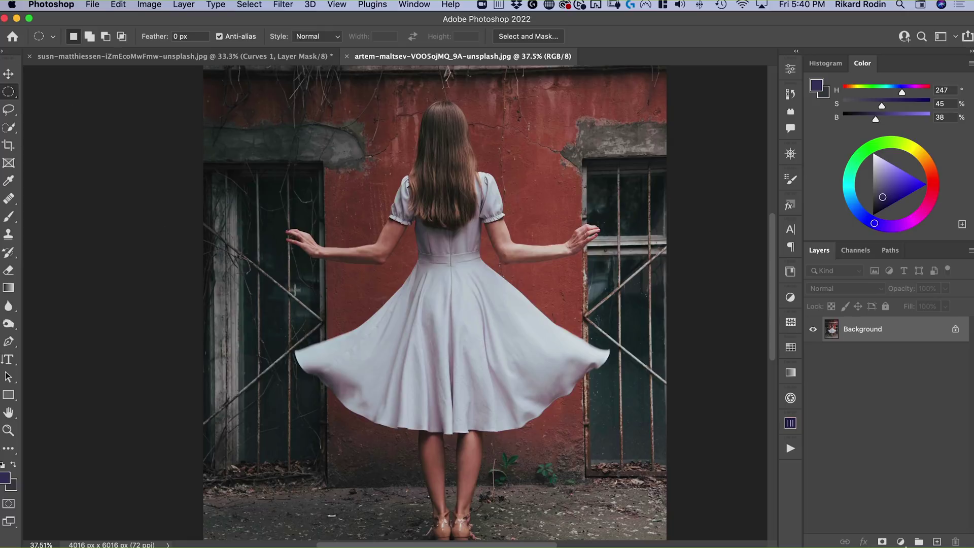
- Quick-select the whole dress, adding the sleeves and subtracting the hair at the neckline
key("w")
left_click_drag(386, 376, 384, 303)
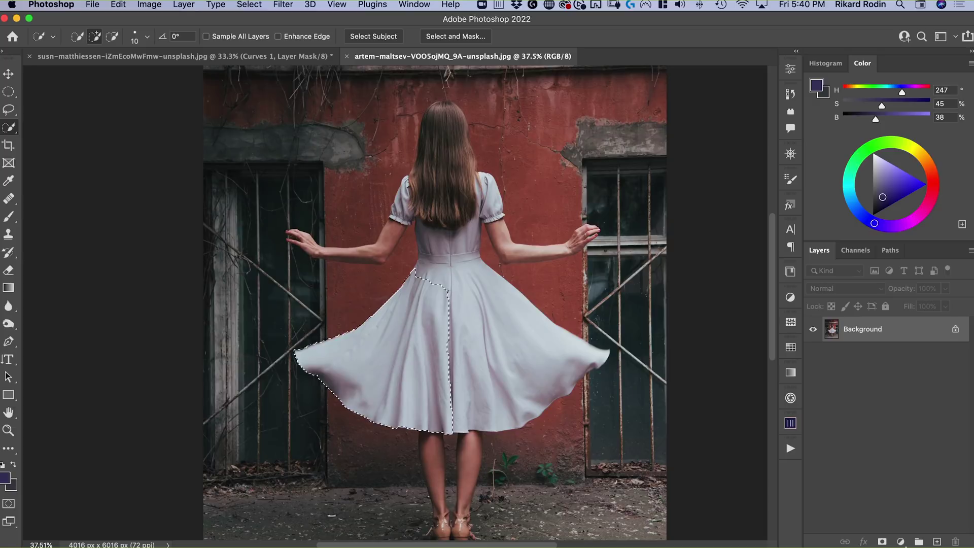
left_click(446, 289)
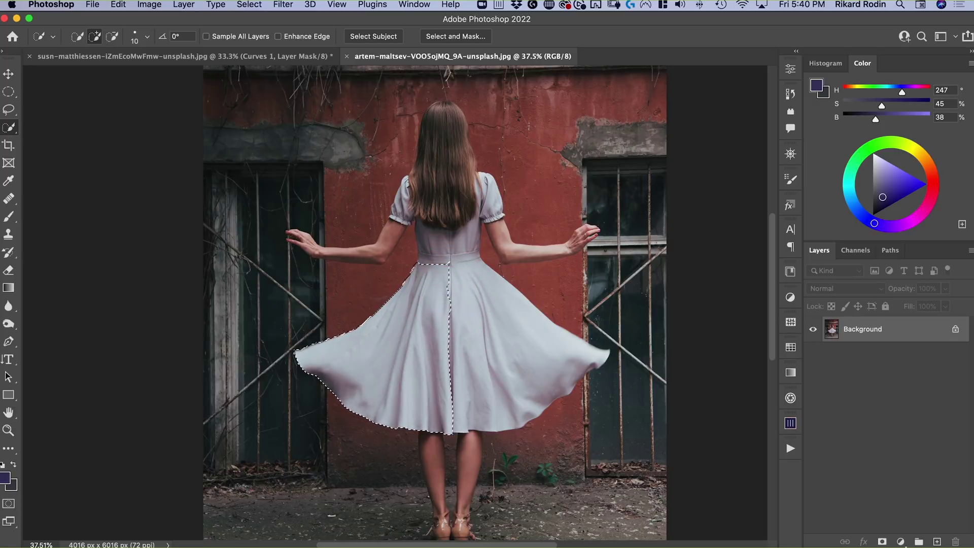
left_click(460, 270)
key("shift")
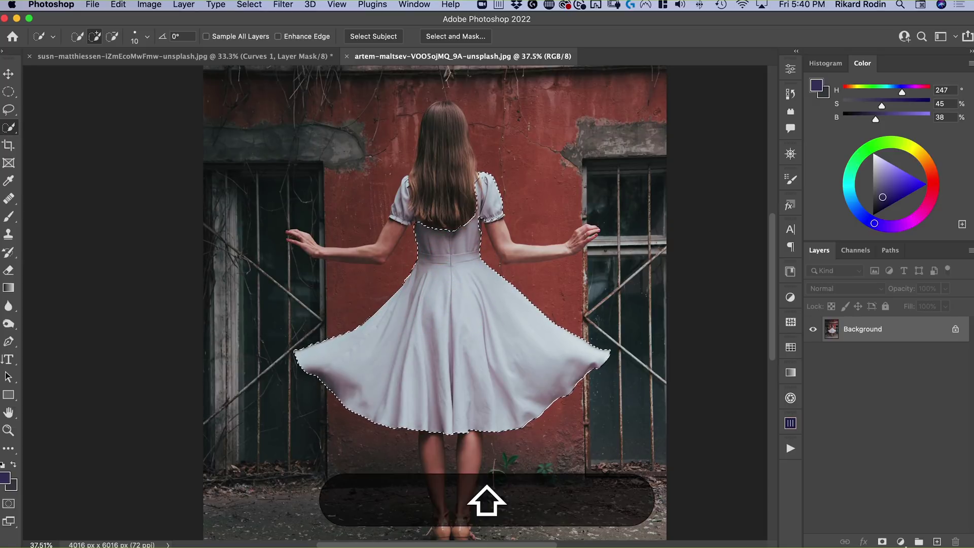
left_click(473, 175, "shift")
left_click(413, 185, "shift")
key("alt")
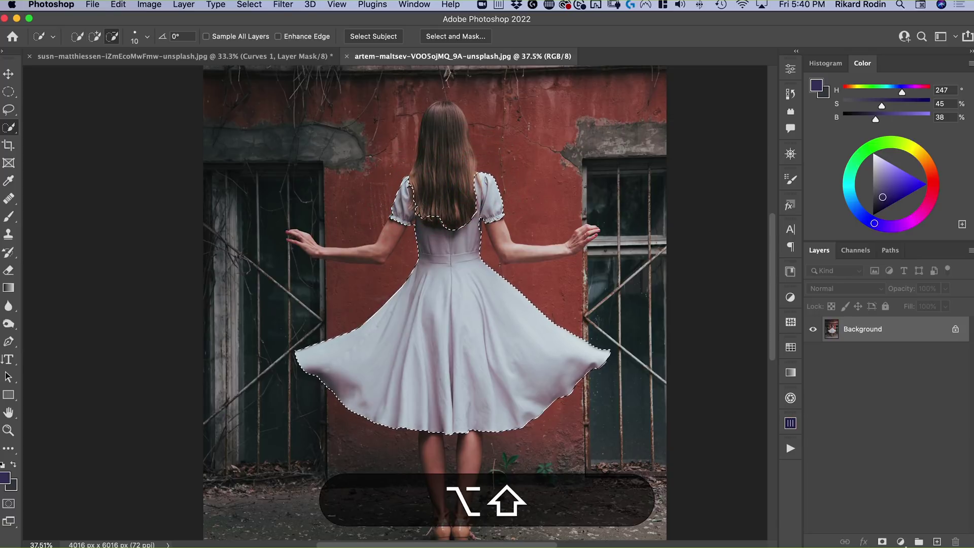
left_click(428, 221, "alt")
left_click(442, 217, "alt")
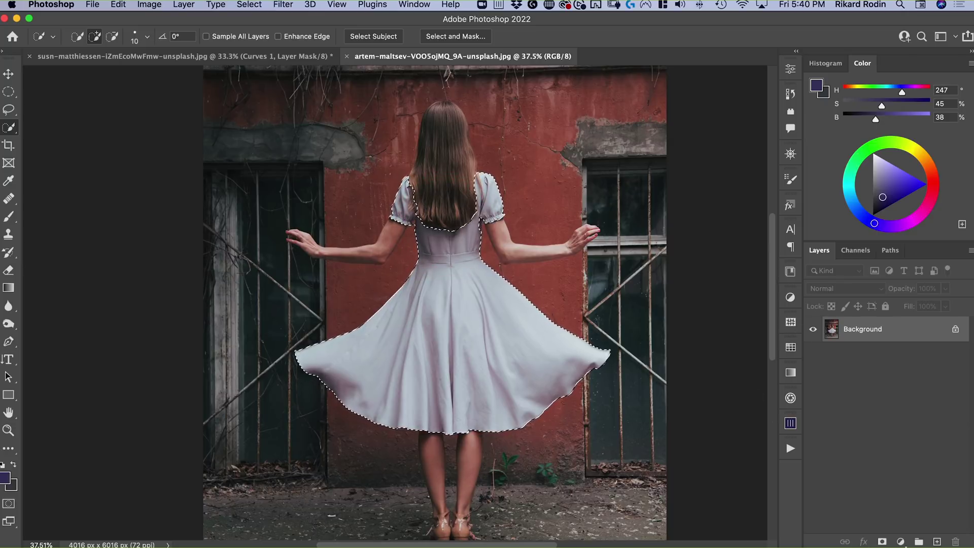
- Add a dress-masked Hue/Saturation layer set to Colorize at Hue 162, Saturation 60
left_click(900, 542)
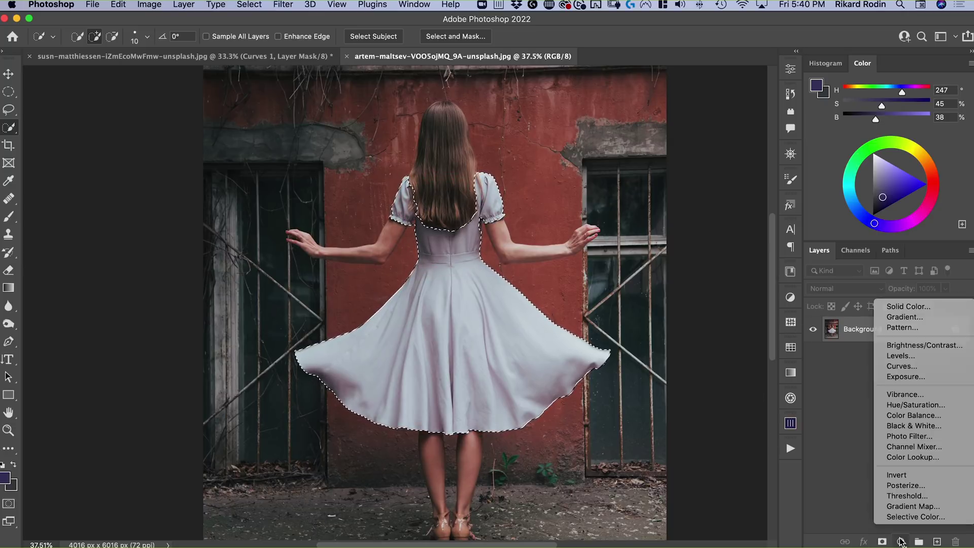
left_click(916, 405)
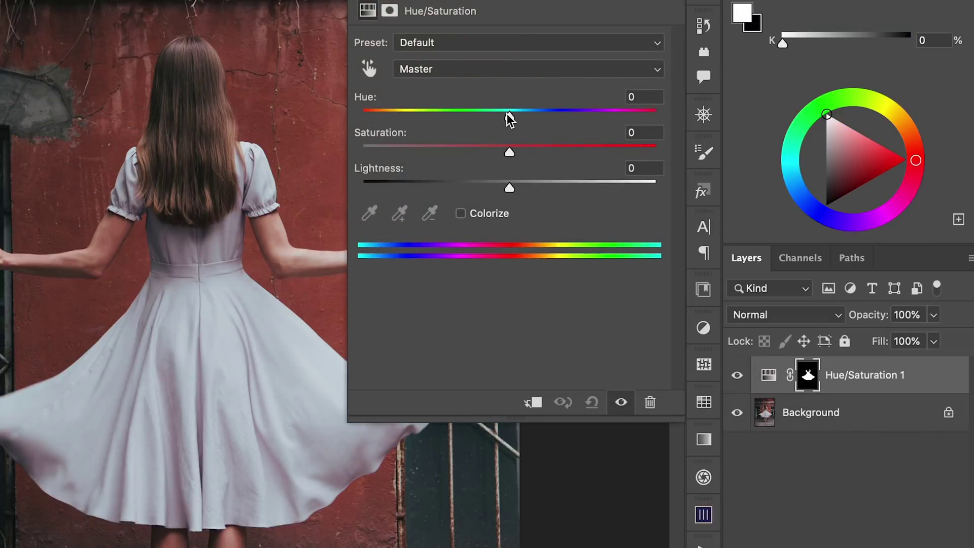
mouse_move(510, 120)
left_mouse_down()
mouse_move(389, 117)
mouse_move(539, 119)
mouse_move(496, 132)
left_mouse_up()
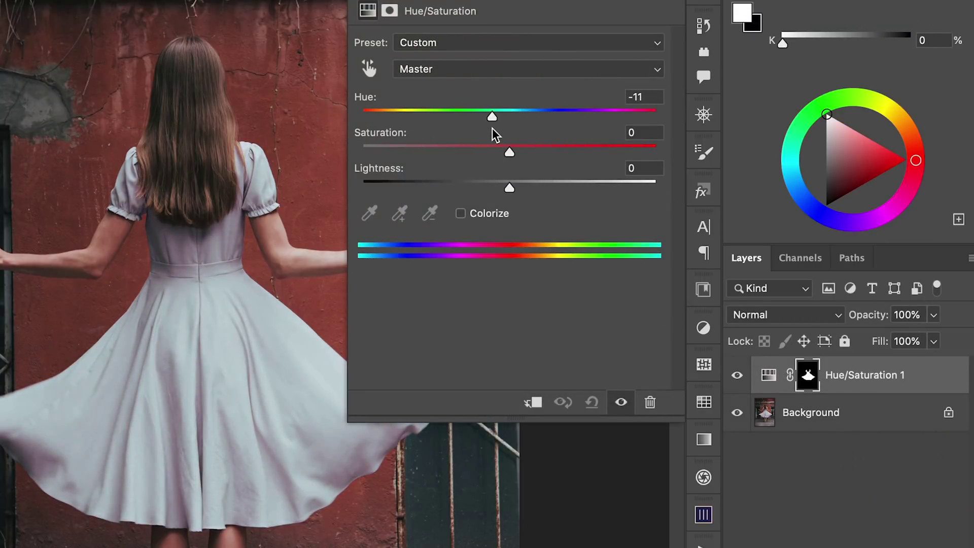
left_click(461, 215)
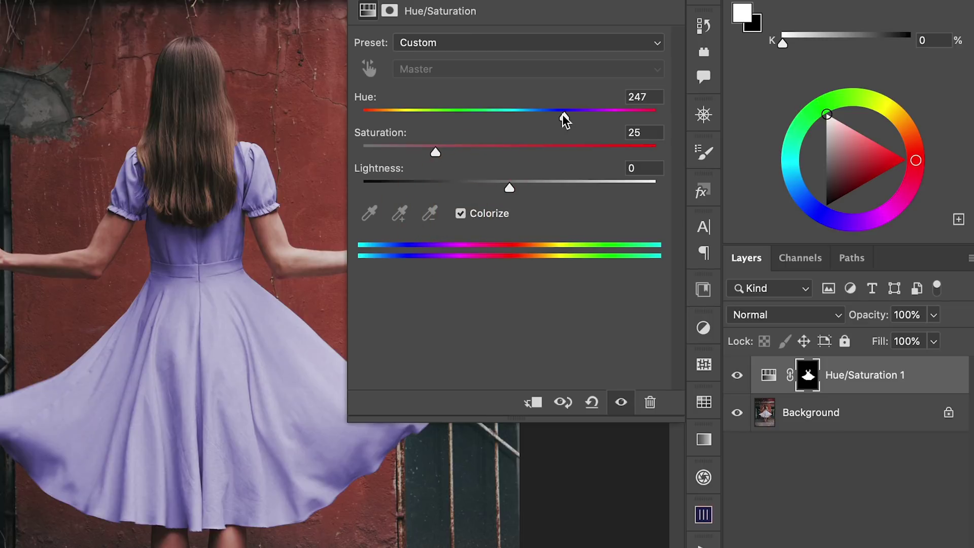
left_click_drag(565, 119, 544, 122)
left_click_drag(485, 150, 485, 121)
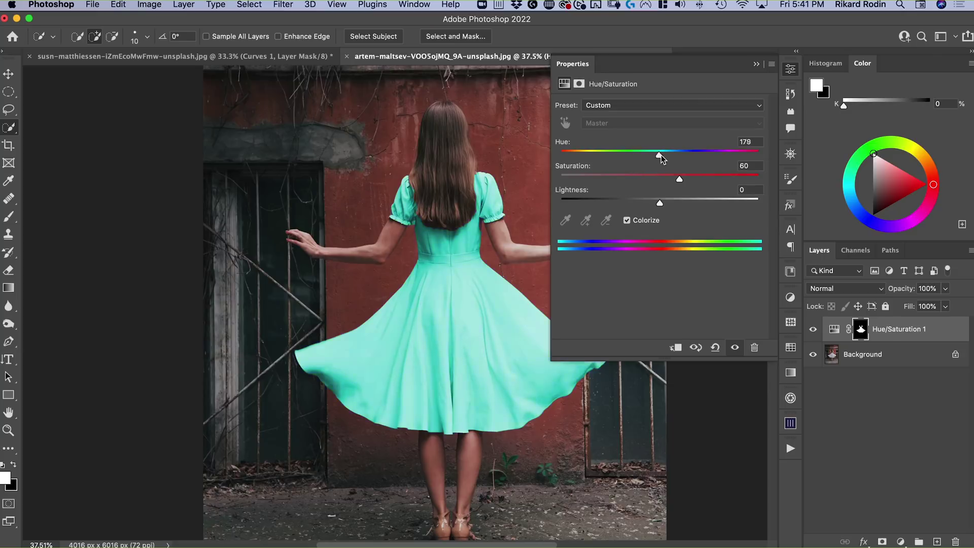
left_click(650, 155)
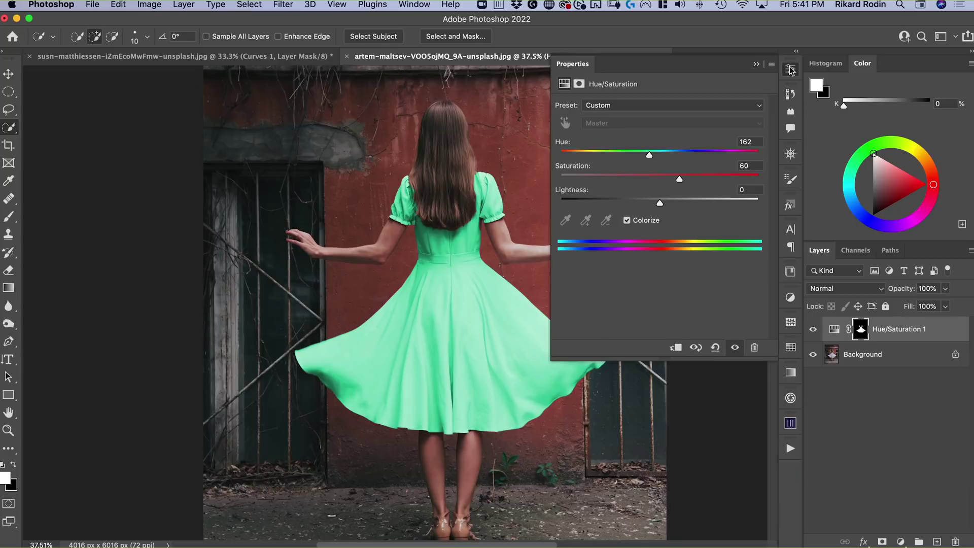
- Delete the Hue/Saturation 1 layer and add a Curves adjustment layer in its place
left_click(788, 63)
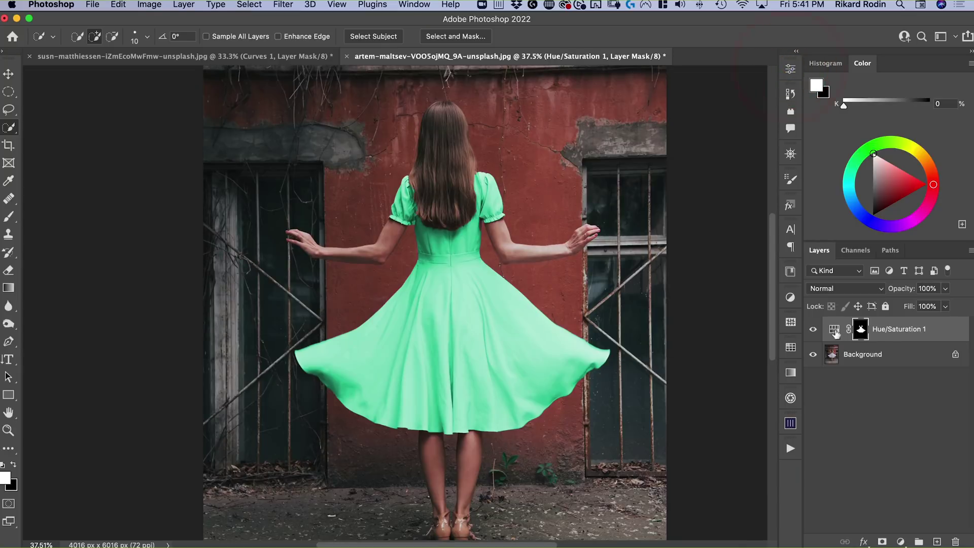
left_click_drag(840, 334, 955, 541)
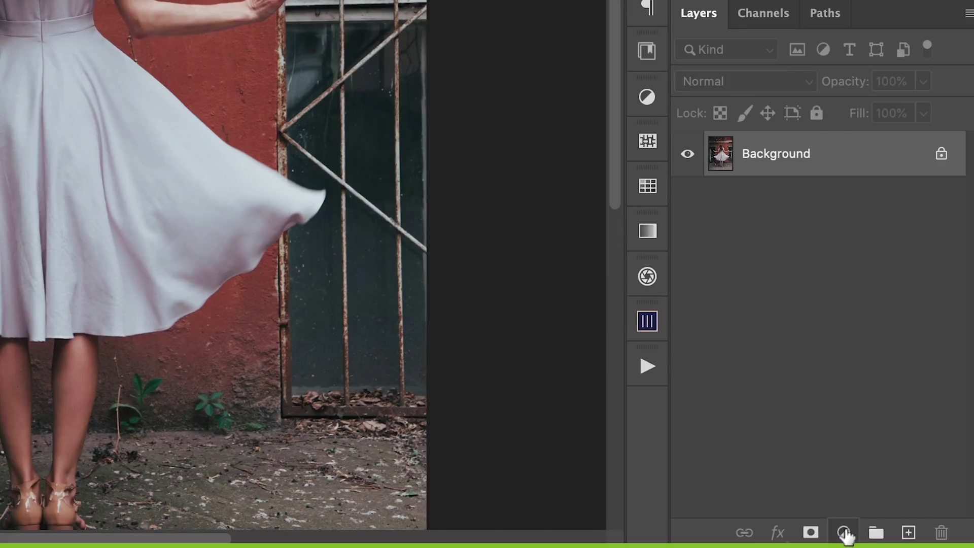
left_click(901, 541)
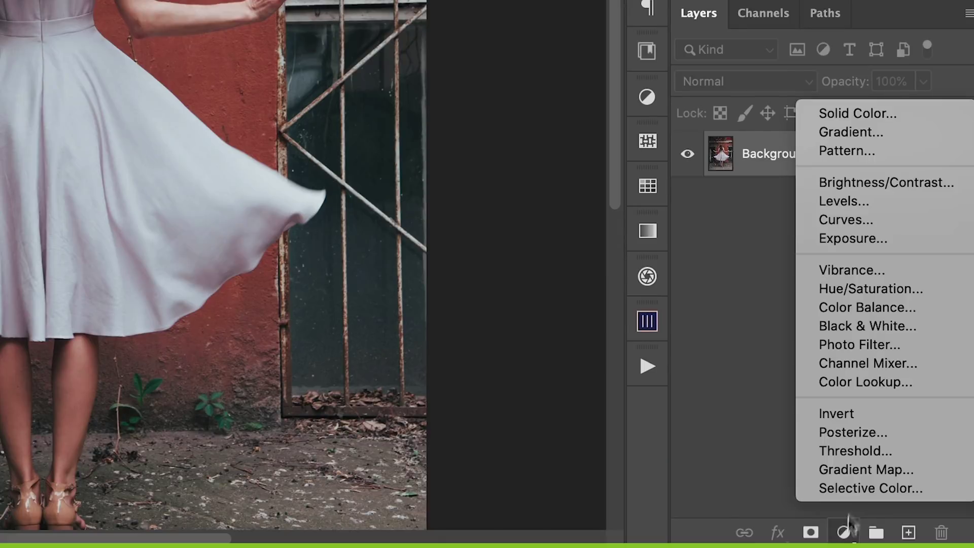
left_click(880, 219)
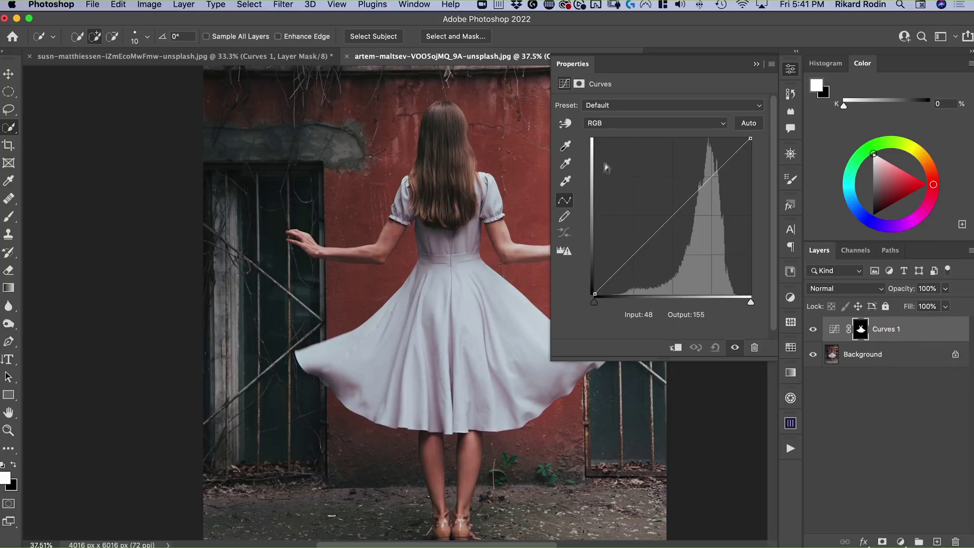
- Pull the Red channel curve's midpoint down so the dress turns turquoise
left_click(629, 125)
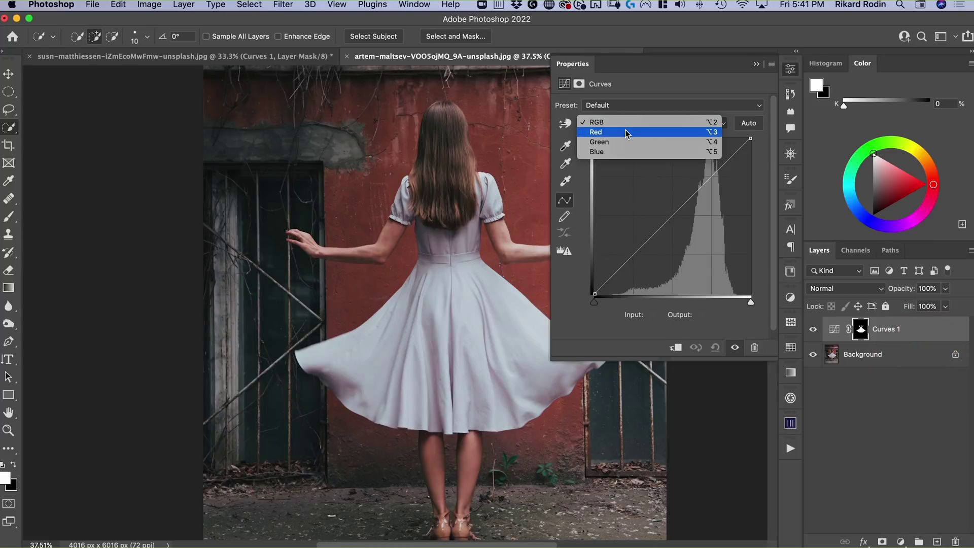
left_click(628, 134)
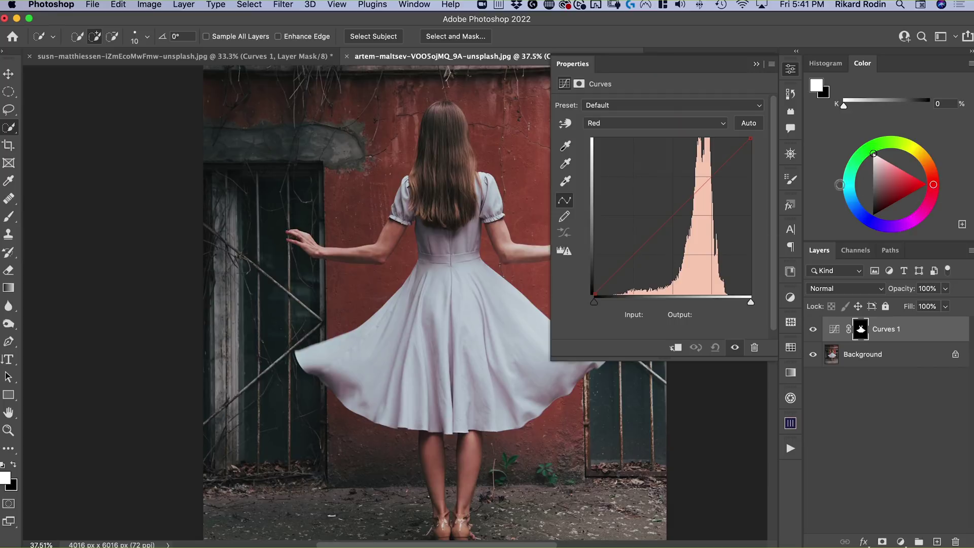
left_click_drag(675, 212, 706, 245)
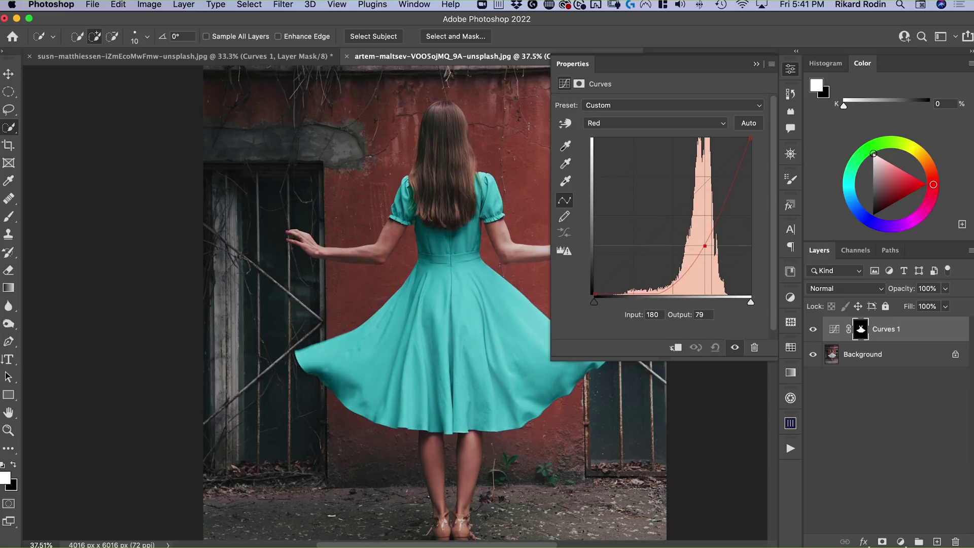
left_click(605, 123)
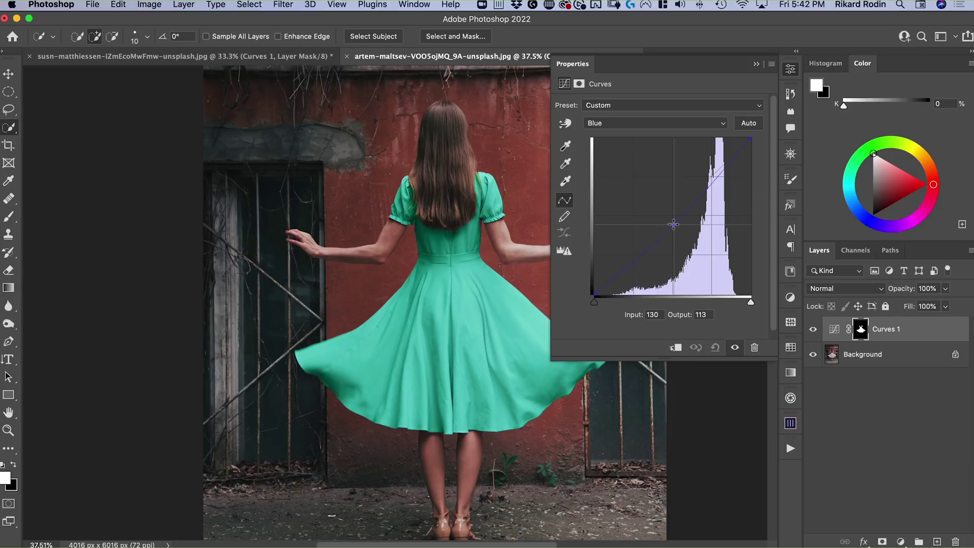
- Lower the Blue curve's midpoint and raise an upper highlight point to push the dress cyan-teal
left_click_drag(674, 225, 678, 224)
left_click_drag(675, 229, 668, 239)
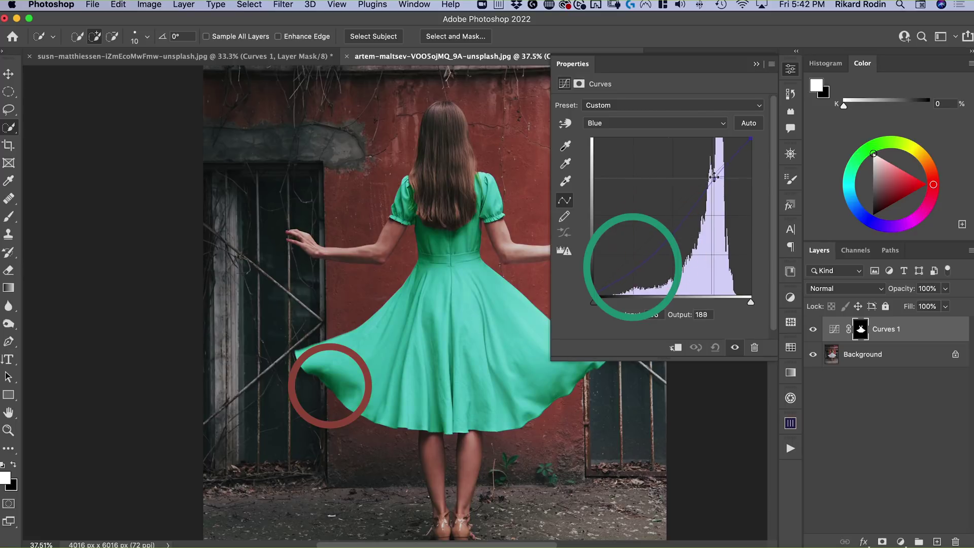
left_click_drag(716, 180, 718, 176)
left_click_drag(665, 238, 665, 236)
left_click(653, 124)
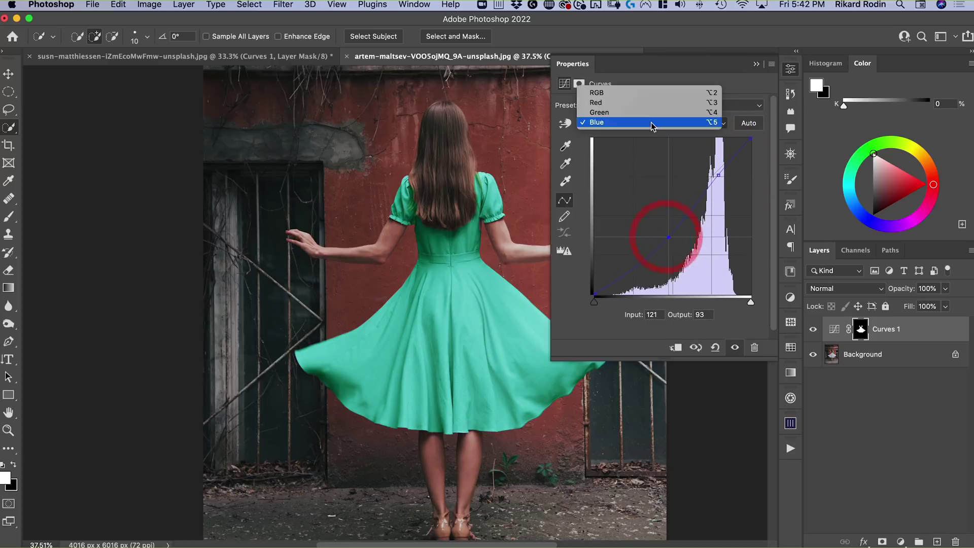
left_click(641, 167)
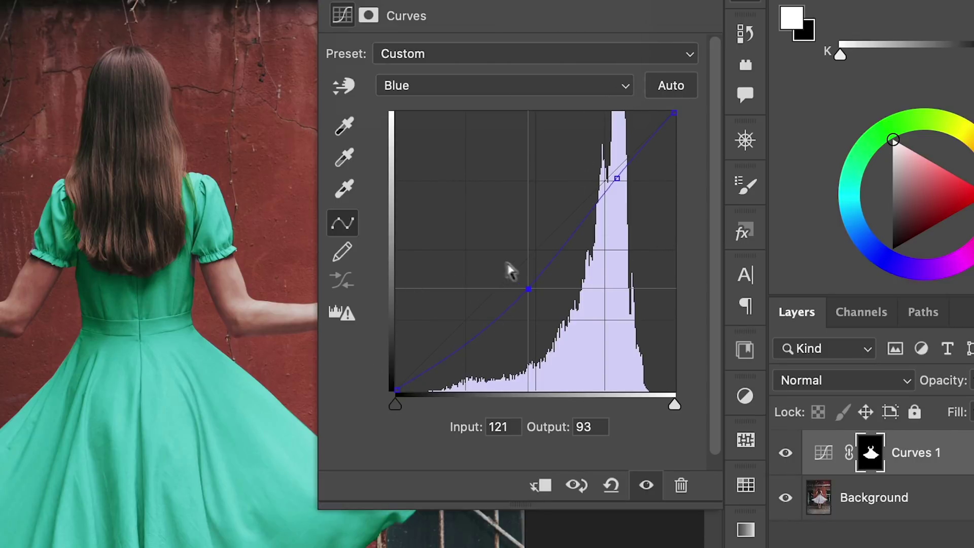
left_click_drag(528, 289, 501, 314)
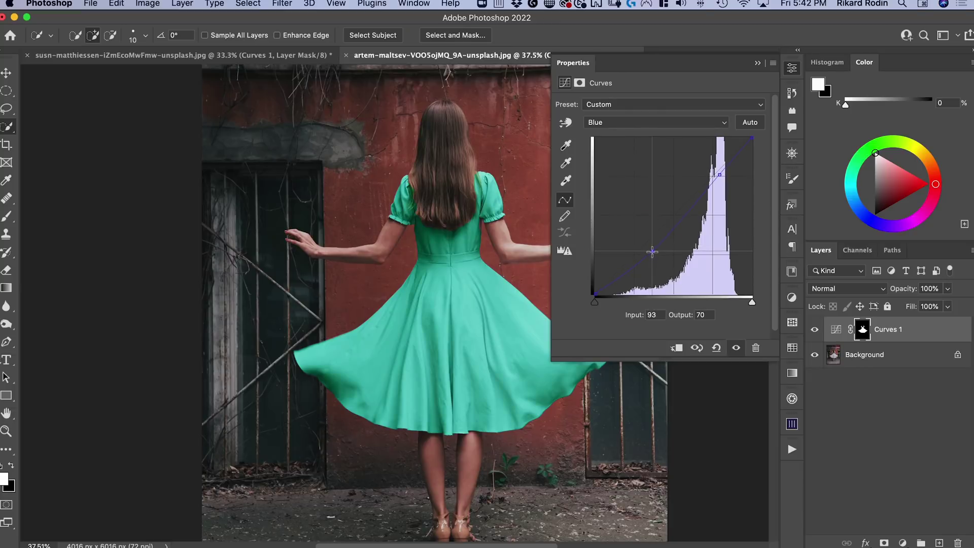
left_click_drag(653, 247, 657, 254)
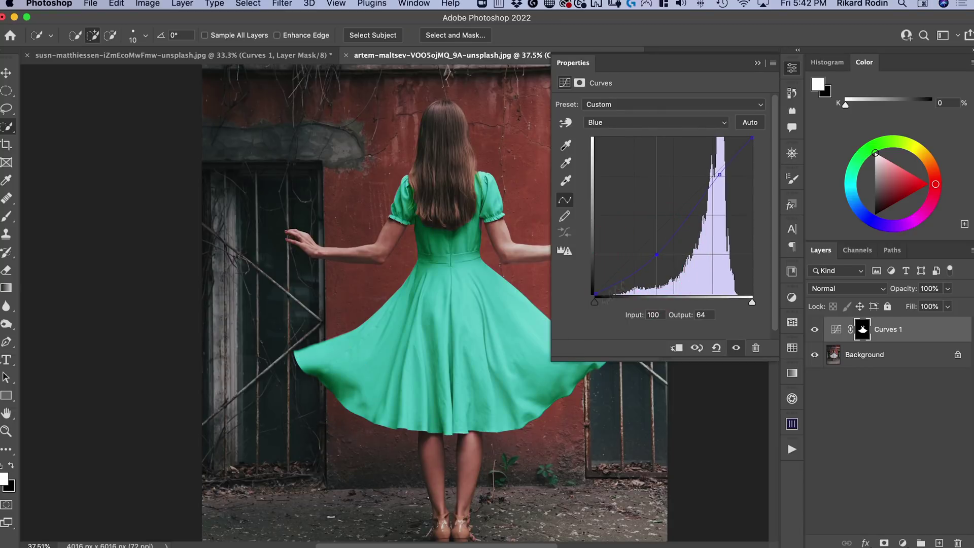
left_click_drag(719, 174, 718, 169)
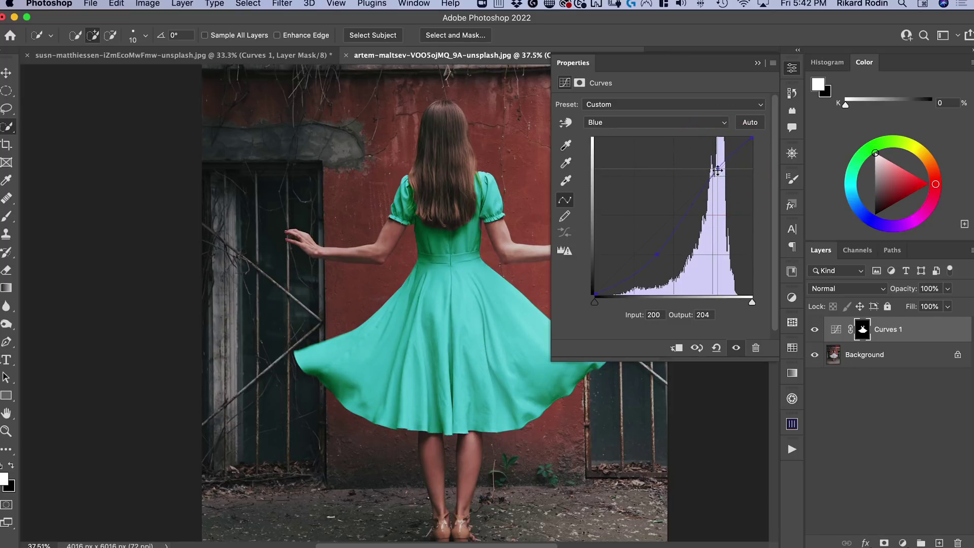
left_click_drag(717, 170, 719, 170)
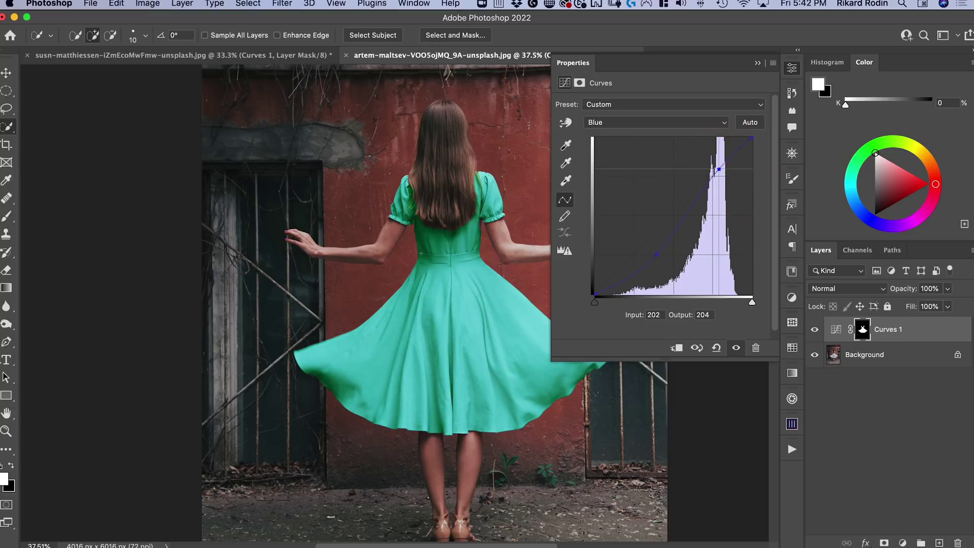
left_click(635, 126)
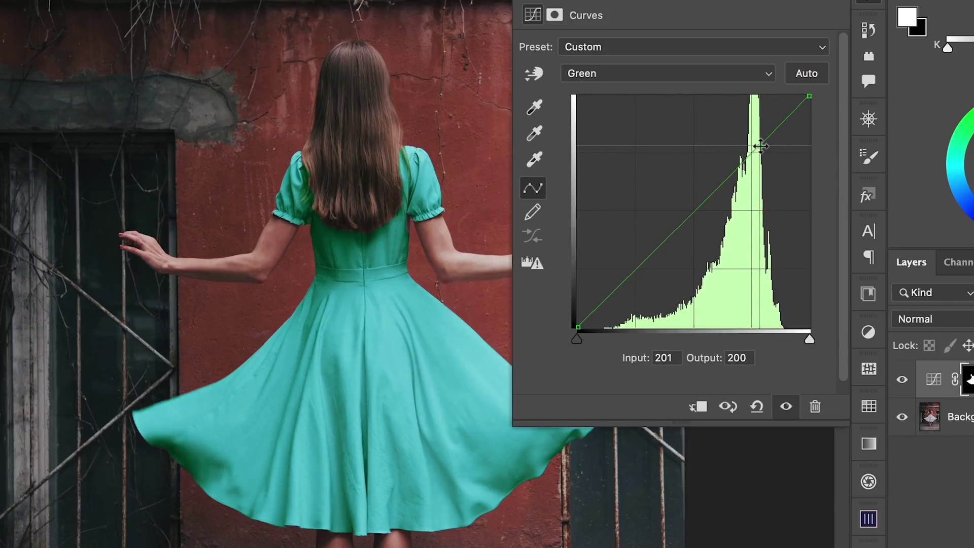
- Pin a high point on the Green curve and drop a low point to input 51, output 32
left_click(759, 147)
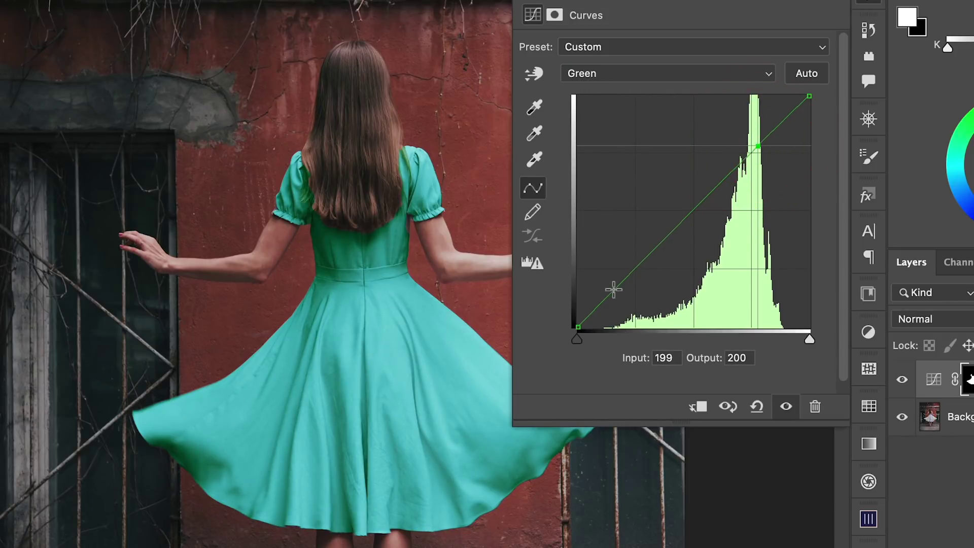
left_click(613, 292)
left_click_drag(613, 292, 621, 295)
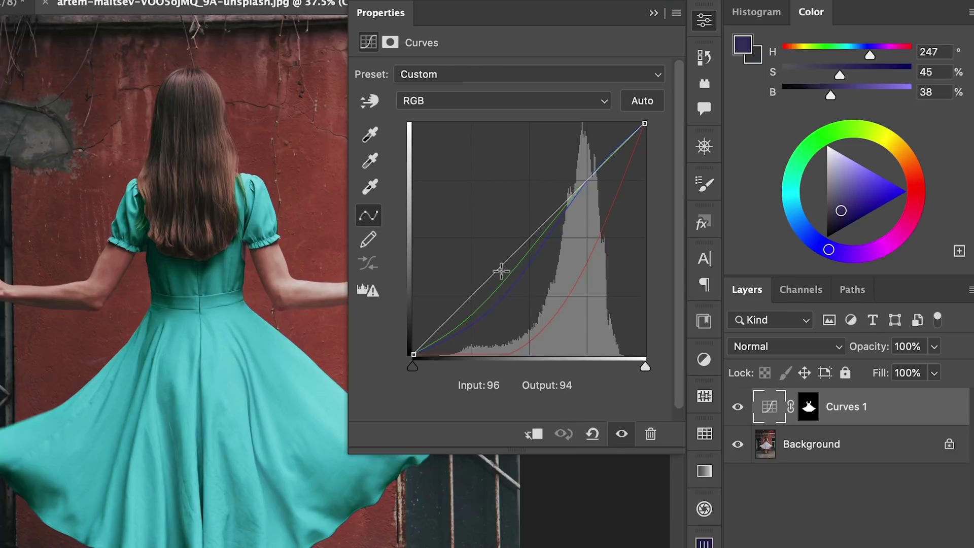
- Darken the dress on the RGB curve with a lowered midtone point and a lowered highlight point
left_click(660, 231)
left_click_drag(510, 262, 518, 277)
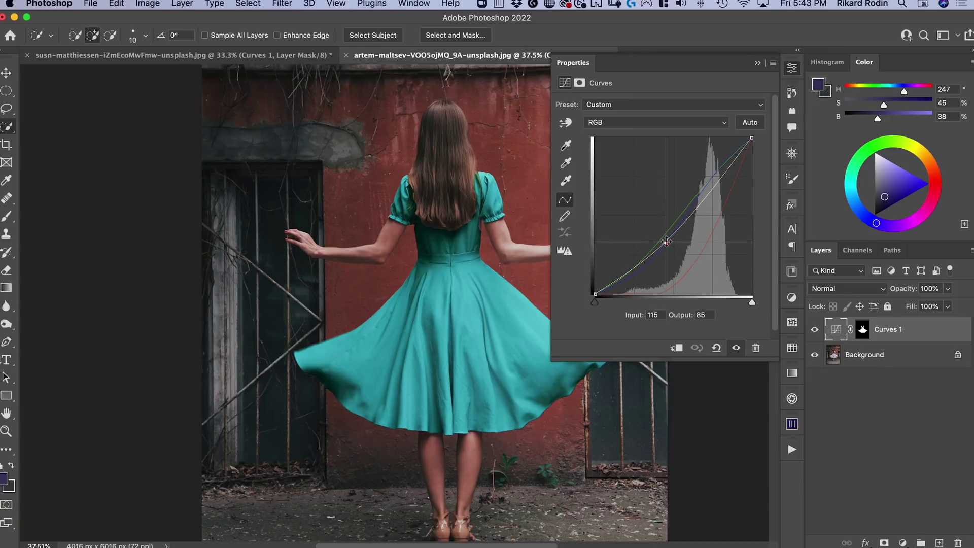
left_click_drag(666, 243, 667, 243)
left_click_drag(725, 176, 727, 179)
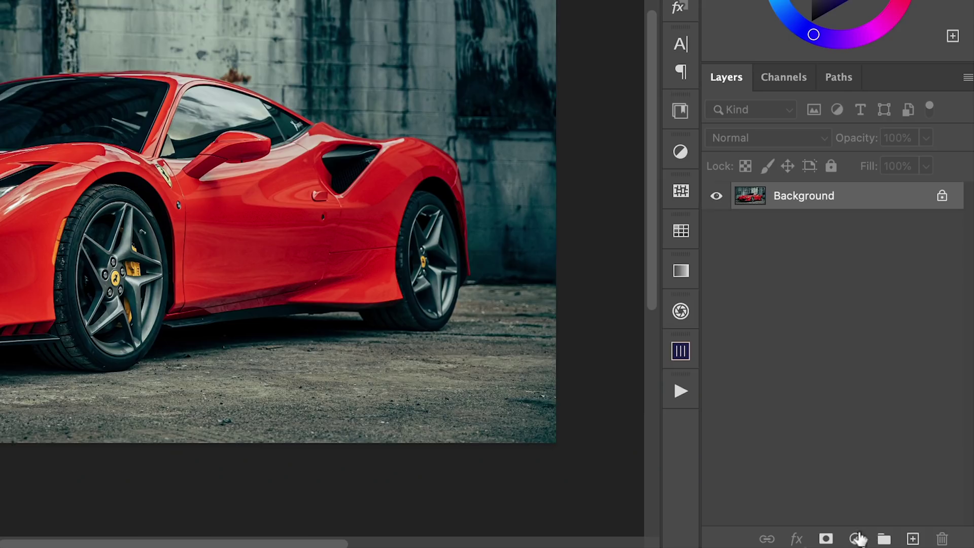
- Add a Hue/Saturation layer over the Ferrari and sample the red car to target its Reds
left_click(903, 543)
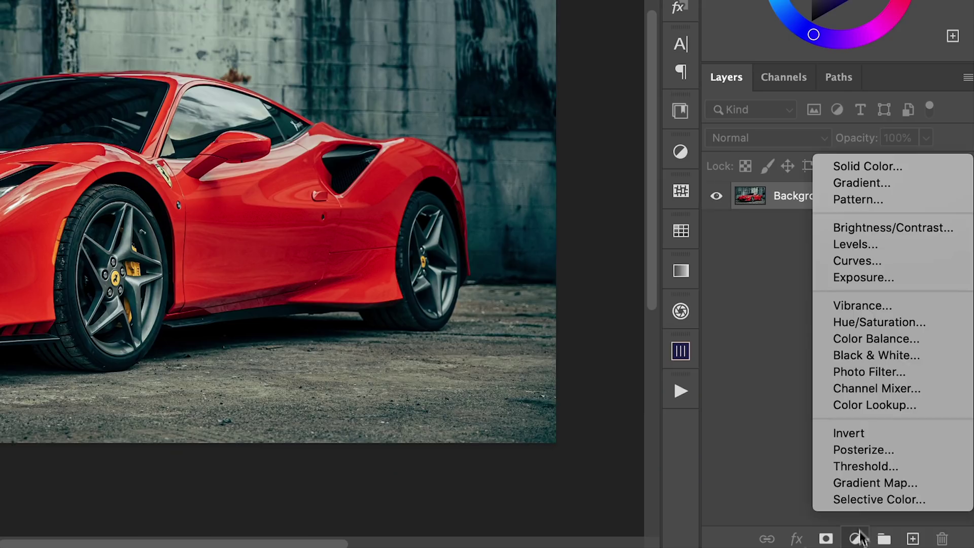
left_click(885, 321)
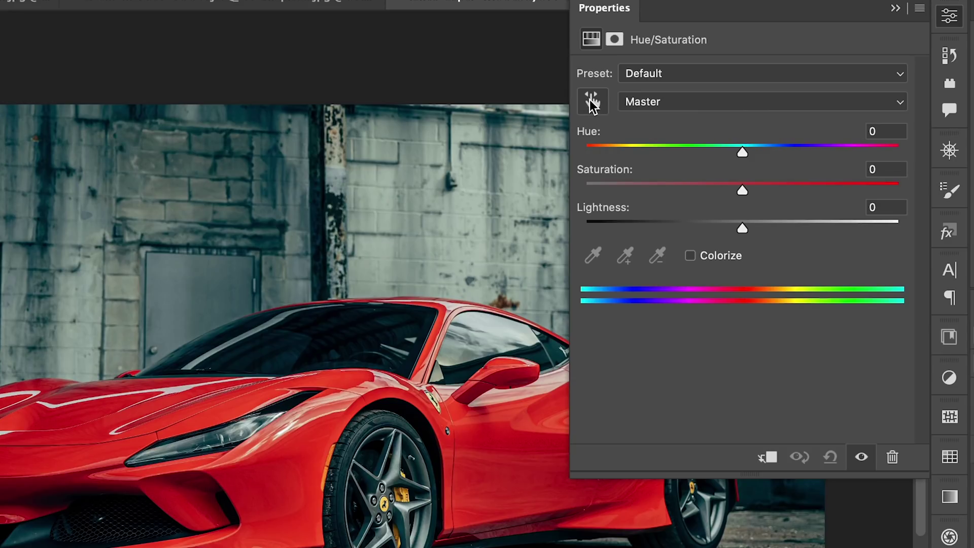
left_click(592, 102)
mouse_move(536, 415)
left_mouse_down()
mouse_move(523, 427)
mouse_move(541, 415)
left_mouse_up()
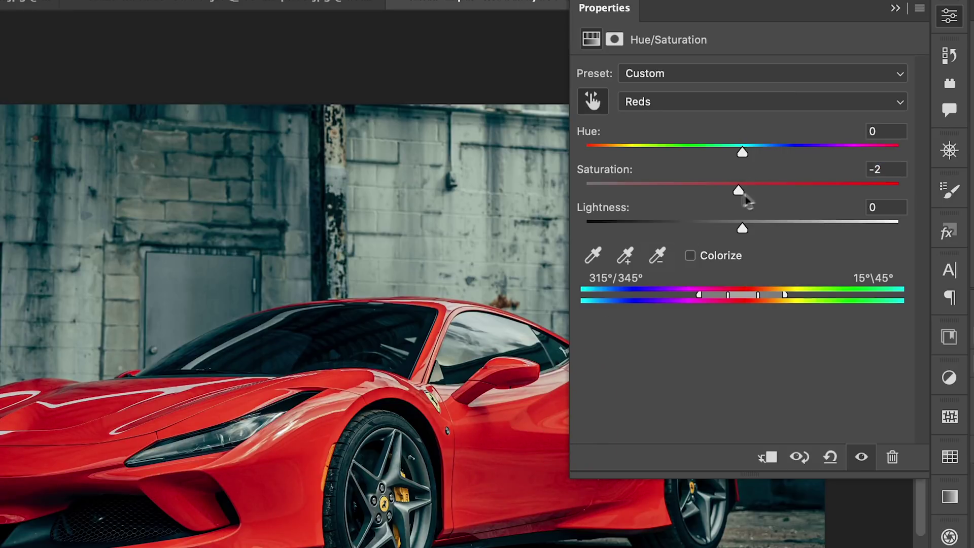
left_click_drag(740, 191, 740, 191)
left_click(763, 320)
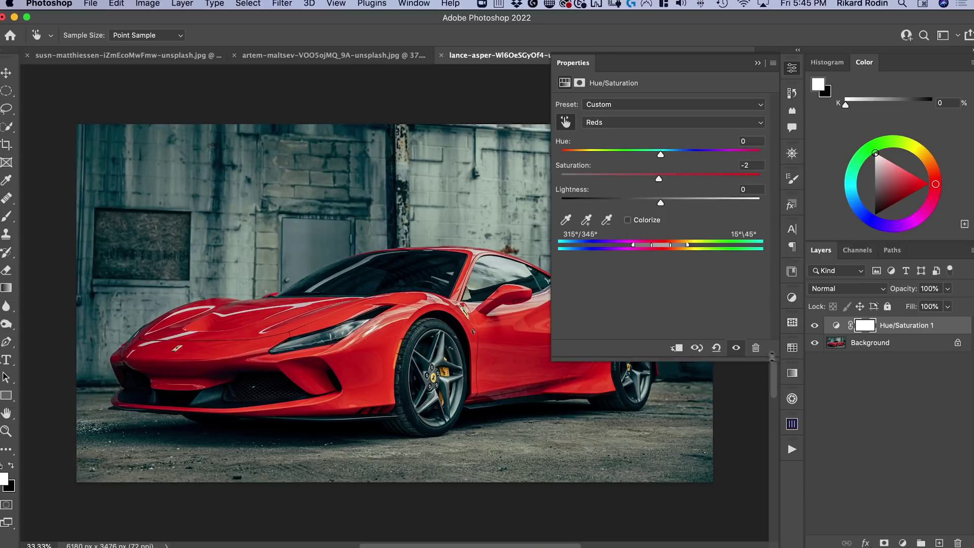
- Reset Hue/Saturation to defaults, limit it to Reds, and widen the range slightly toward orange
left_click(717, 348)
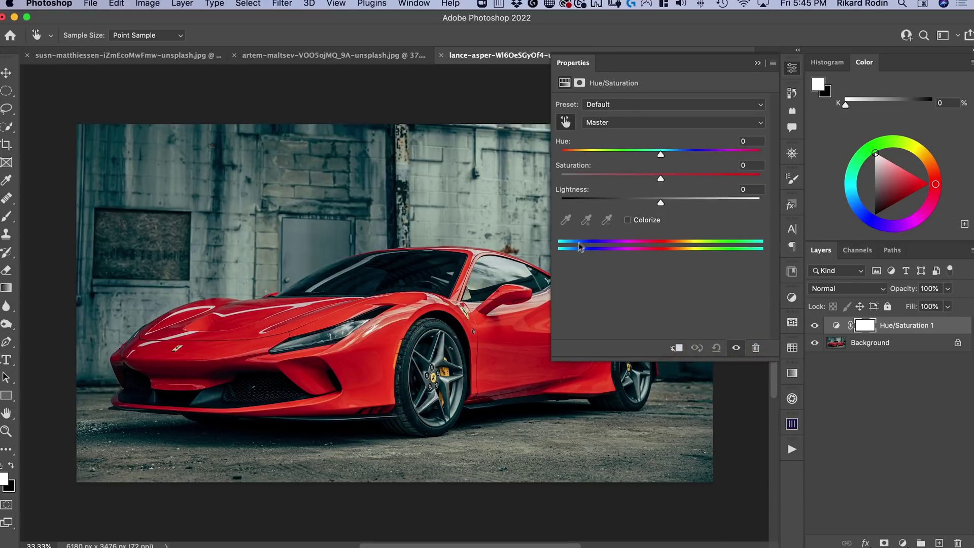
left_click(488, 332)
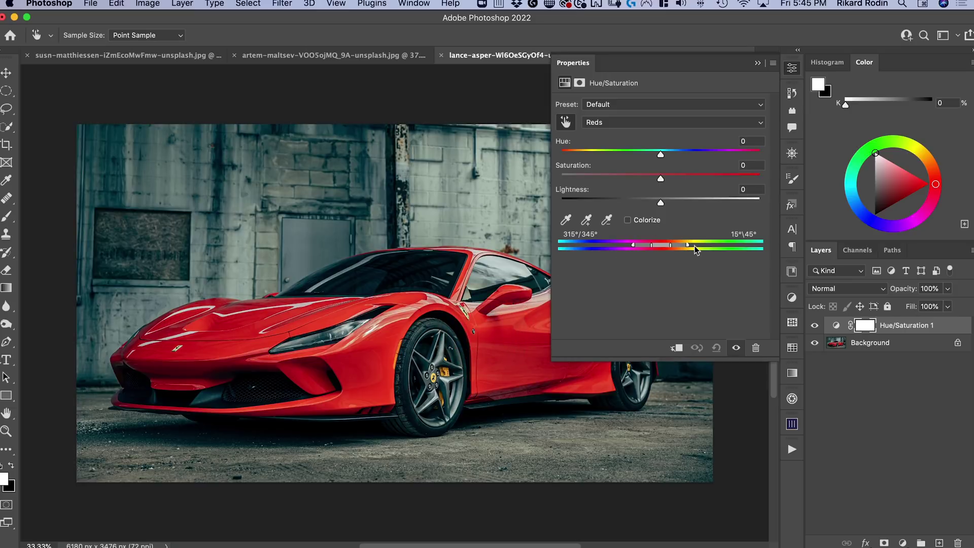
left_click_drag(688, 248, 693, 248)
- Keep the Reds hue at +116 and saturation at 0, sparing the yellow calipers, then close Properties
left_click_drag(661, 154, 733, 155)
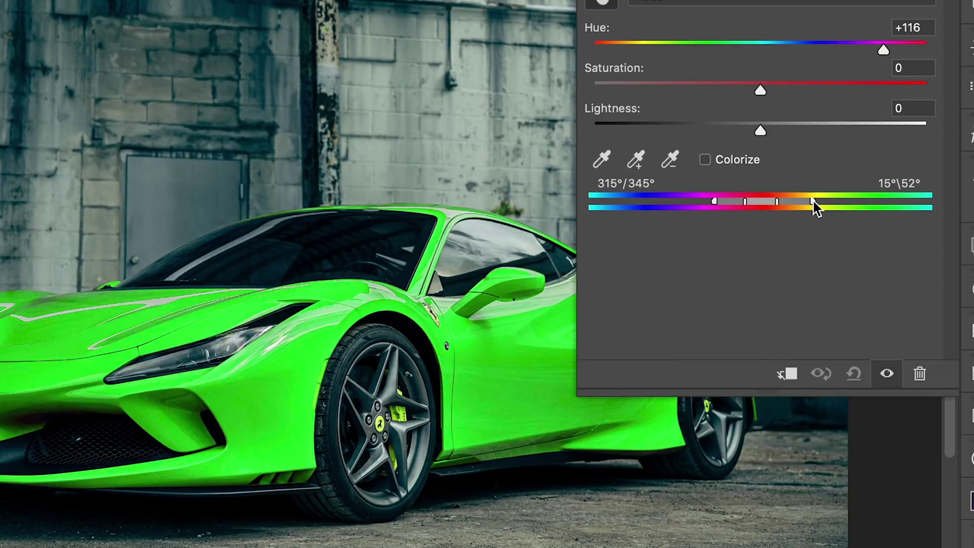
left_click_drag(814, 203, 788, 206)
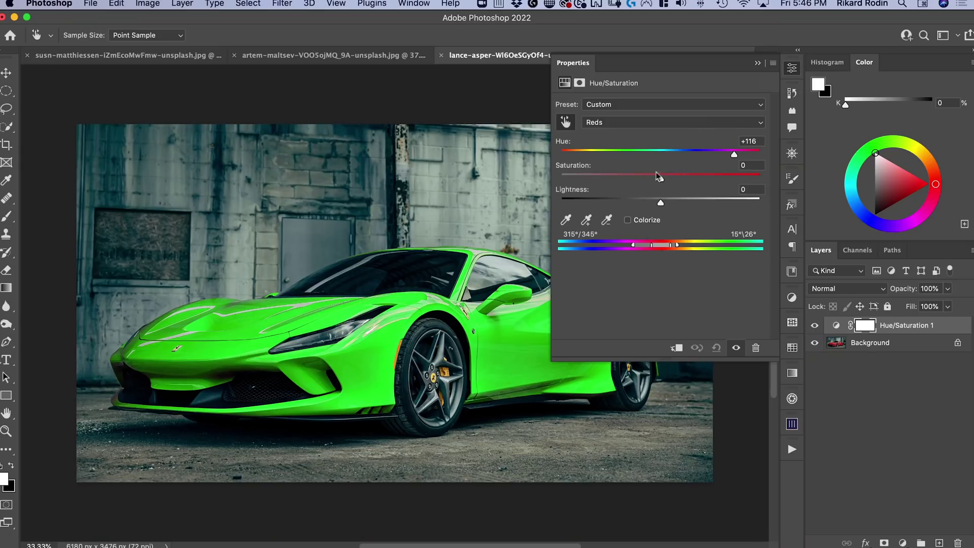
mouse_move(661, 178)
left_mouse_down()
mouse_move(640, 185)
mouse_move(660, 179)
left_mouse_up()
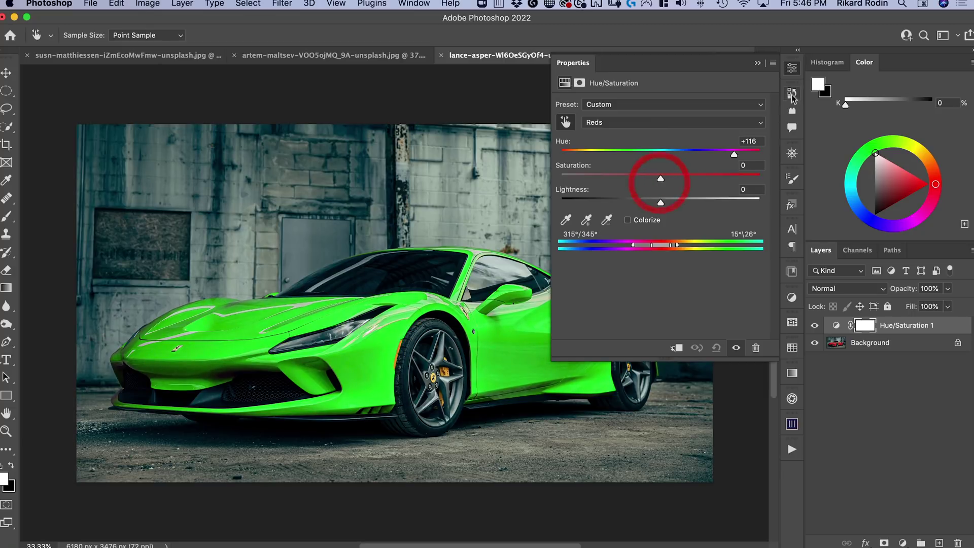
left_click(792, 67)
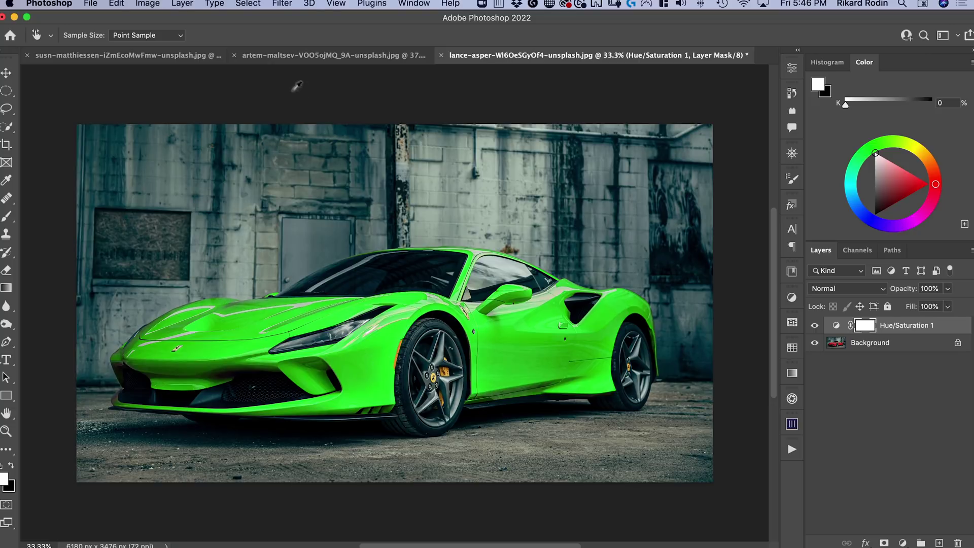
- Create a Color Range selection from several green car samples at fuzziness 42
left_click(248, 4)
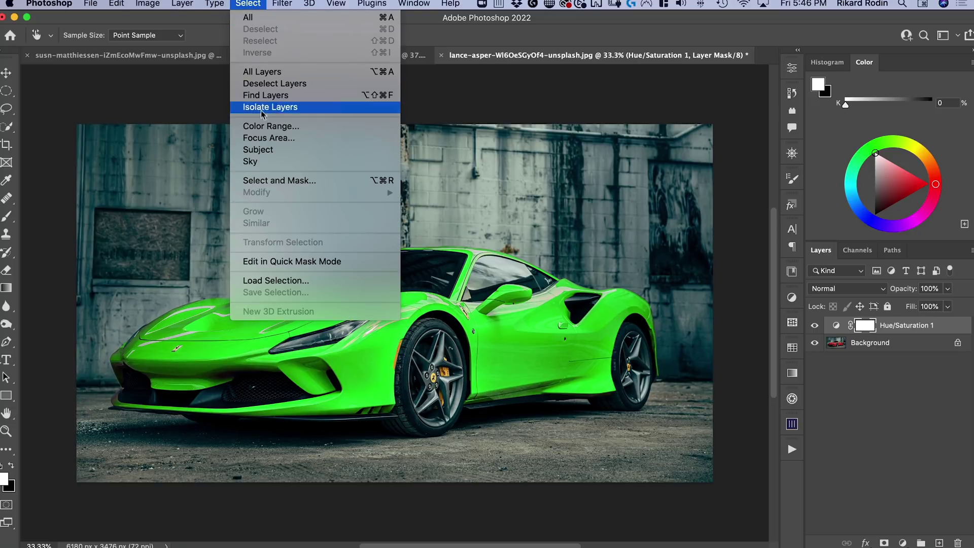
left_click(269, 127)
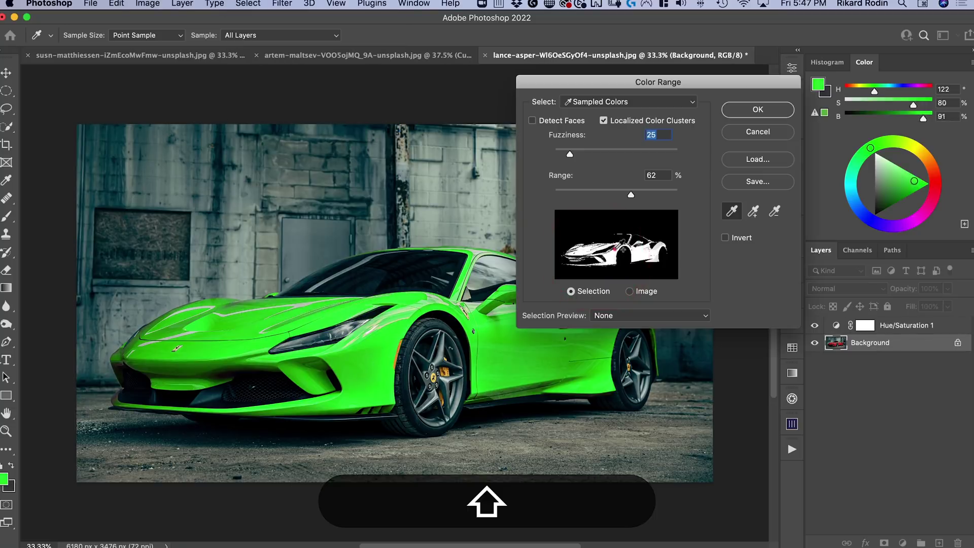
left_click(573, 244, "shift")
left_click(467, 254, "shift")
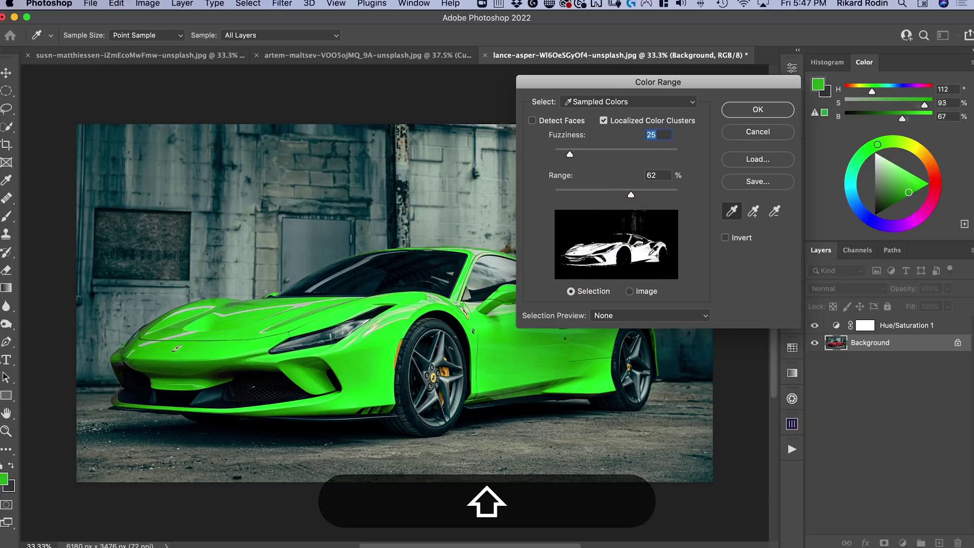
left_click(655, 252, "shift")
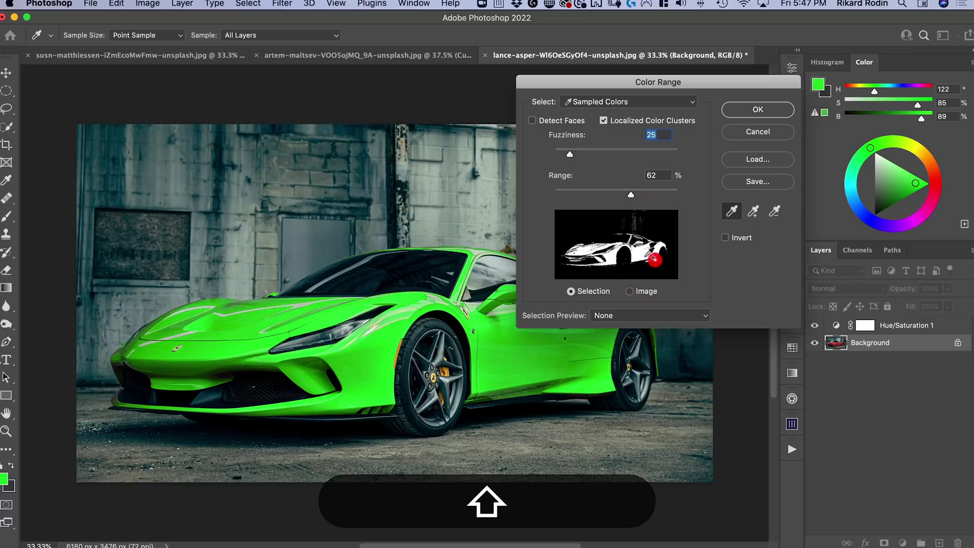
left_click(586, 249, "shift")
left_click(591, 254, "shift")
mouse_move(570, 154)
left_mouse_down()
mouse_move(618, 167)
mouse_move(580, 154)
left_mouse_up()
key("alt")
left_click(769, 109)
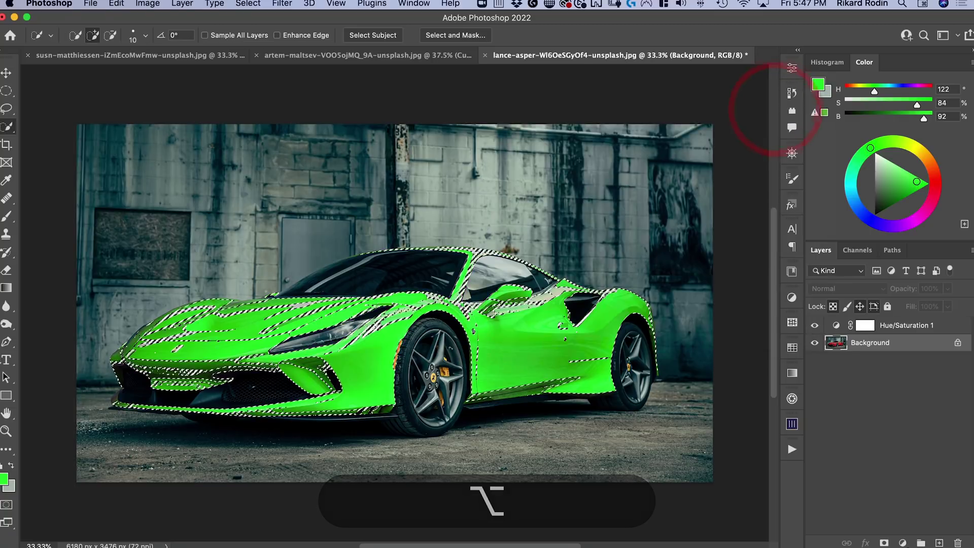
- Add a car-masked Curves adjustment layer and raise the RGB curve to brighten the car
left_click(888, 325)
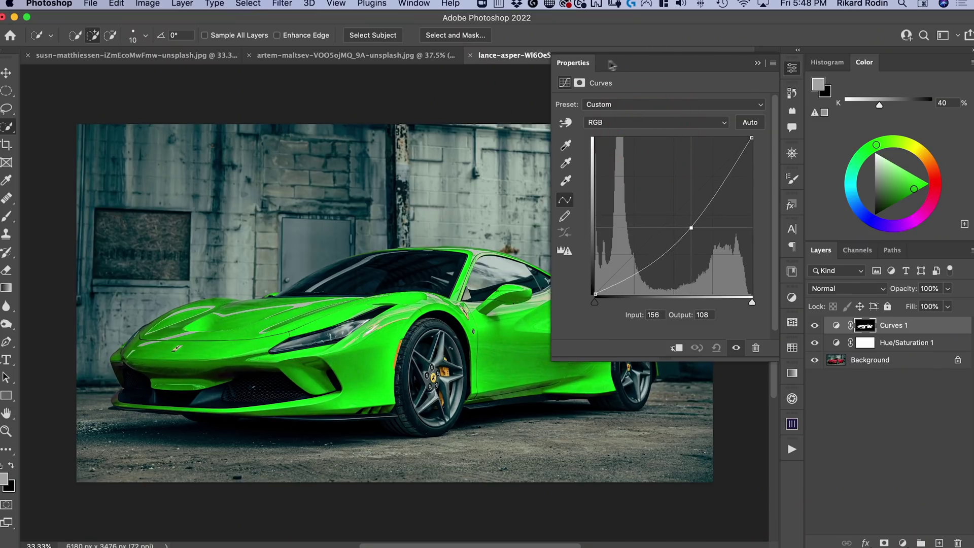
left_click_drag(615, 65, 725, 130)
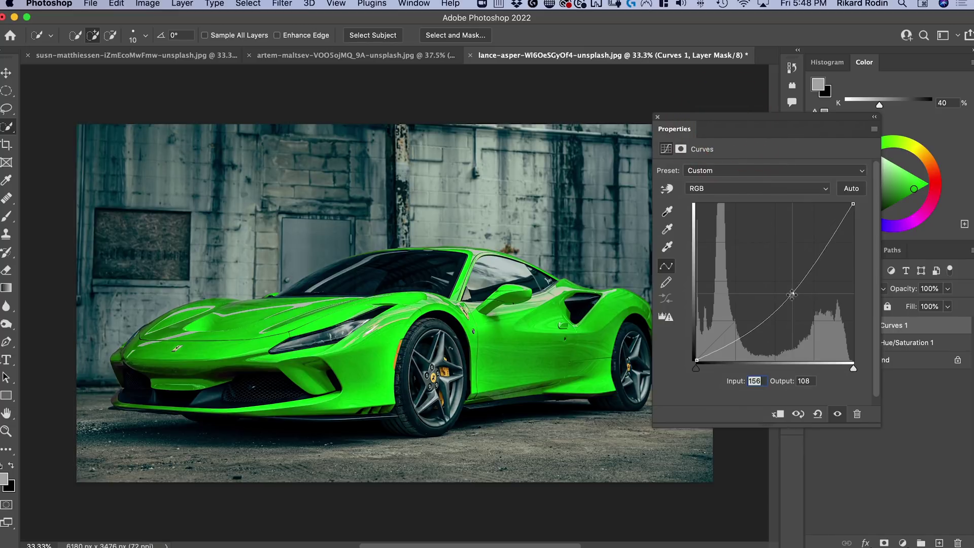
mouse_move(792, 295)
left_mouse_down()
mouse_move(786, 283)
mouse_move(794, 296)
left_mouse_up()
left_click(836, 226)
- Pull the Green and Blue channel curves down slightly, mapping Blue input 137 to 121
left_click(720, 186)
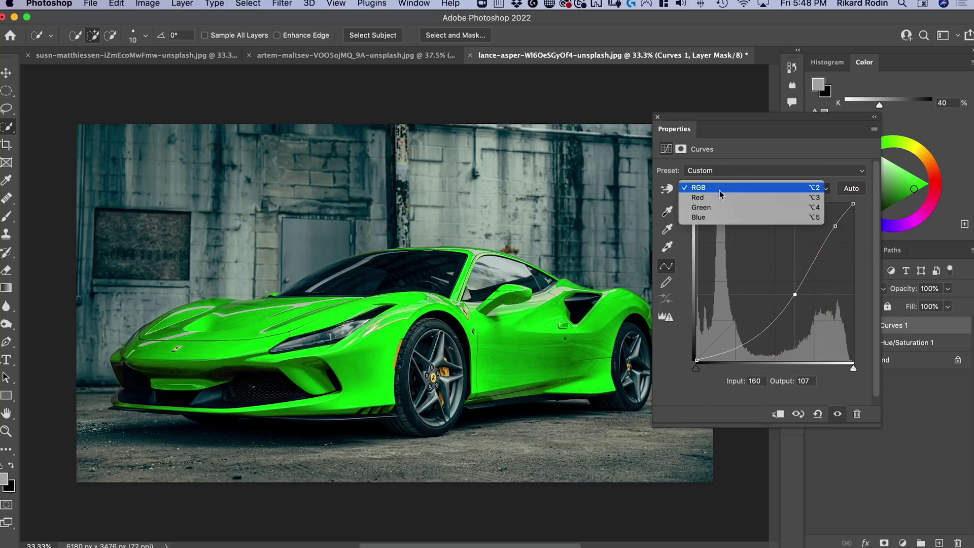
left_click(720, 205)
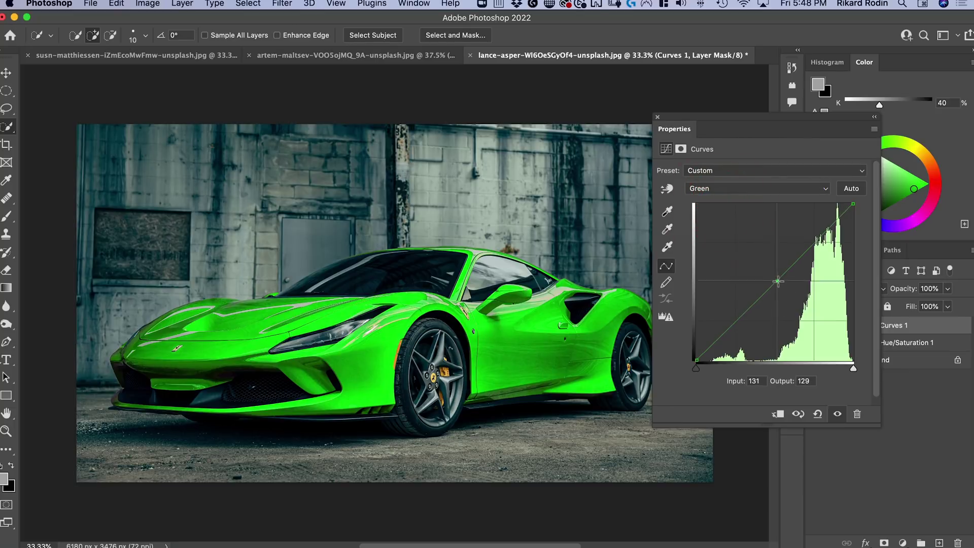
left_click_drag(779, 282, 781, 282)
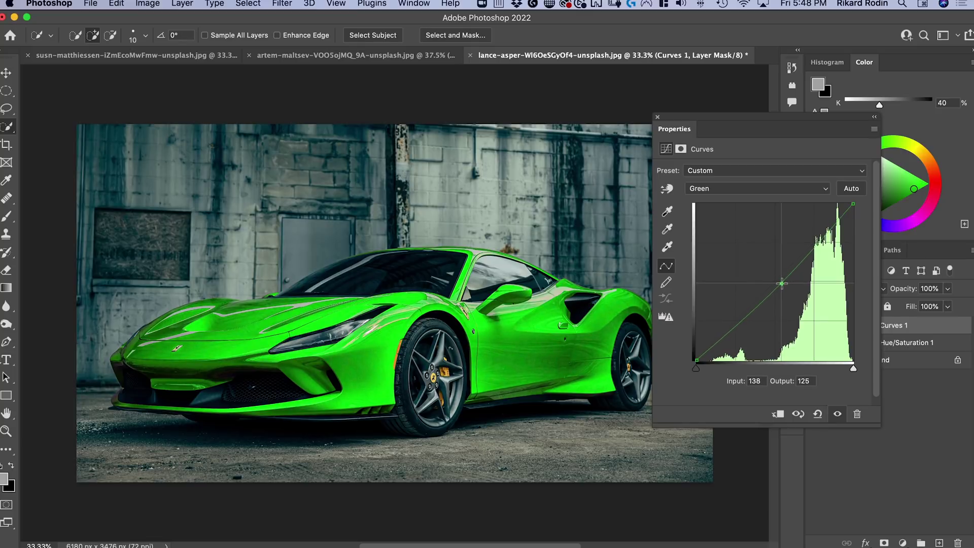
left_click(723, 188)
left_click(708, 198)
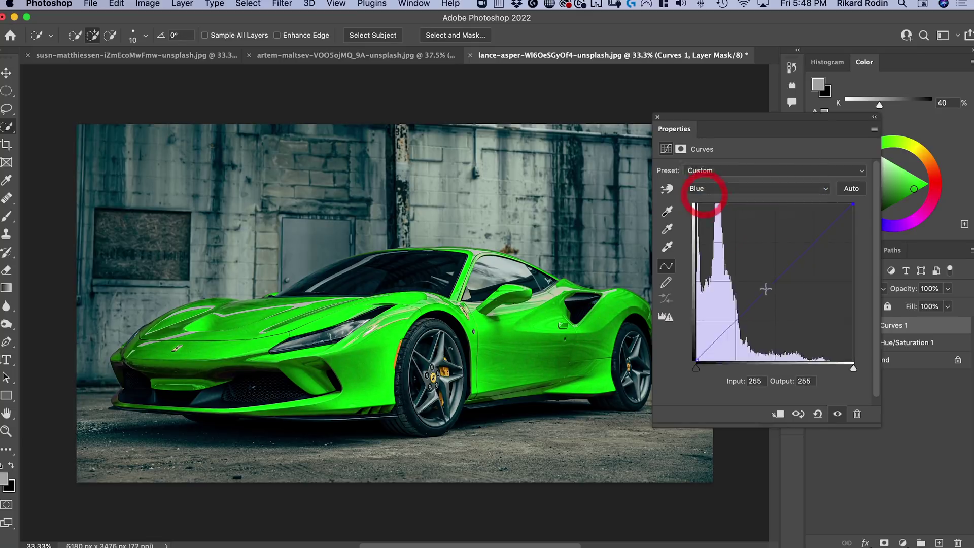
left_click_drag(774, 284, 778, 289)
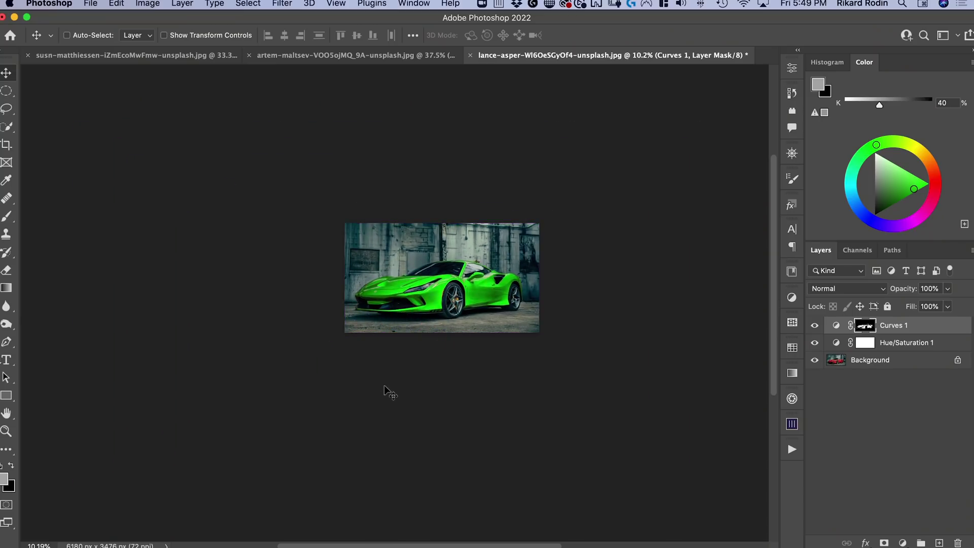
- Toggle the Background visibility to compare the original red car with the green version
left_click(815, 361, "alt")
left_click(815, 361, "alt")
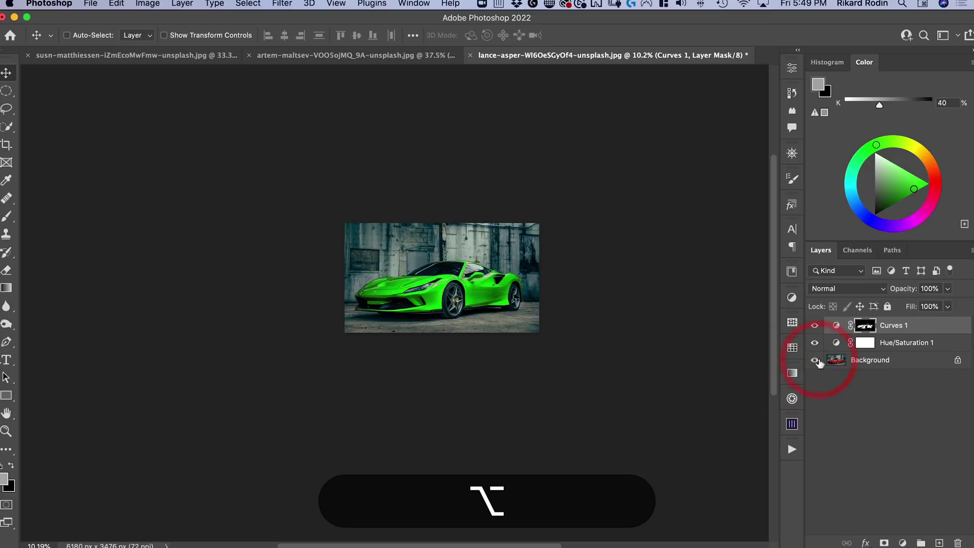
left_click(816, 361, "alt")
left_click(815, 361, "alt")
left_click(816, 361, "alt")
left_click(816, 361, "alt")
- Shift the Hue/Saturation Reds hue to -78, turning the Ferrari purple
left_click(807, 343)
key("super+space")
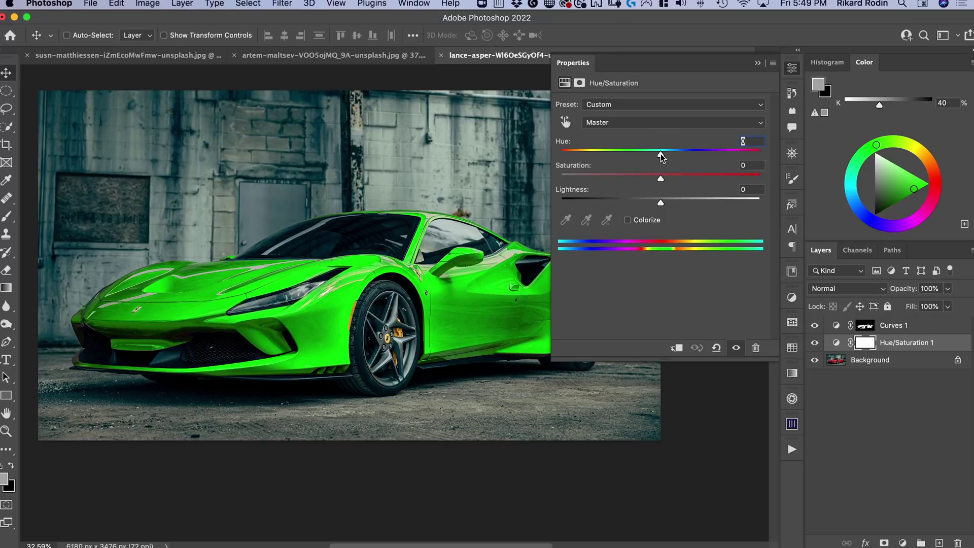
key("alt+3")
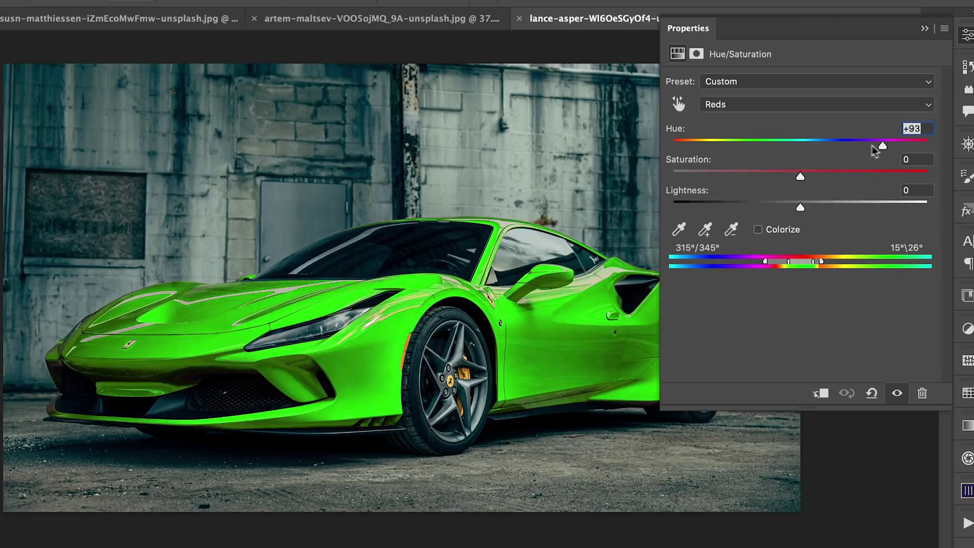
left_click_drag(720, 155, 649, 156)
left_click_drag(786, 147, 728, 150)
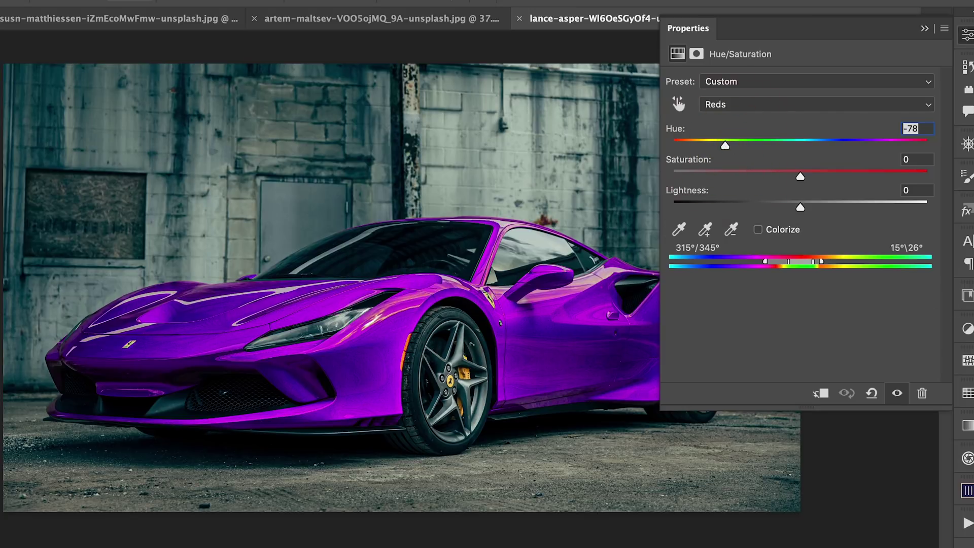
- Reset Curves 1 to default and shape a gentle RGB S-curve
left_click(968, 364)
left_click(967, 363)
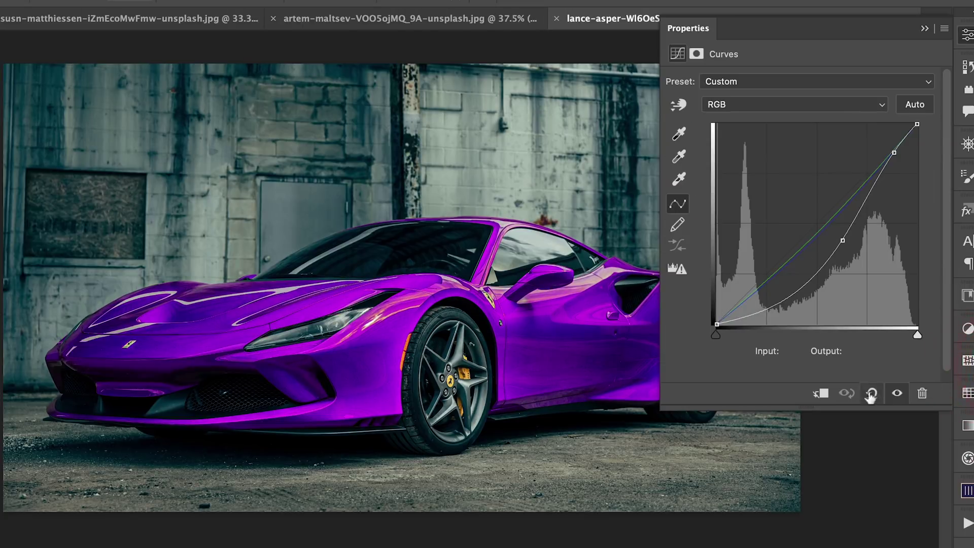
left_click(871, 393)
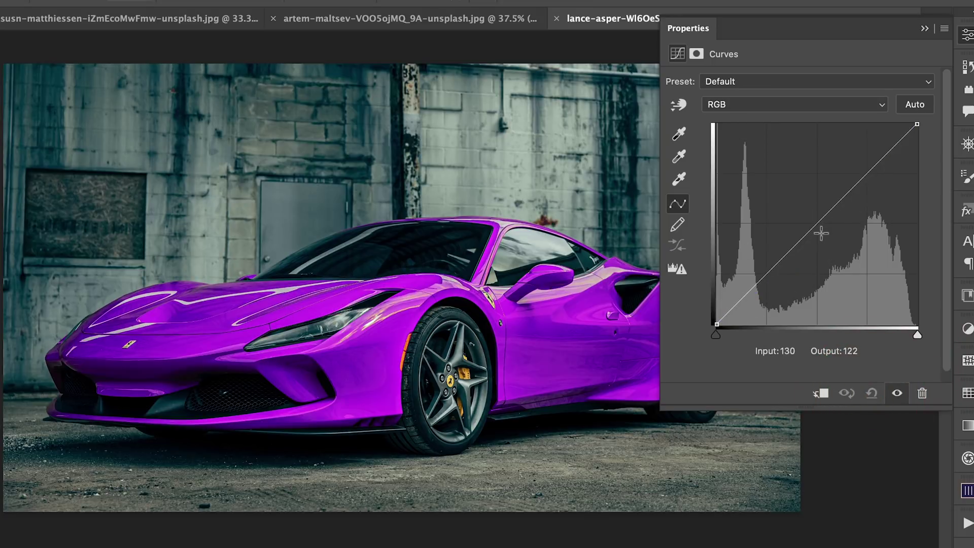
left_click_drag(822, 234, 828, 237)
- Add a raised point on the Blue curve and keep the Red curve nearly straight (140 to 143)
left_click(752, 104)
left_click(746, 142)
left_click(813, 219)
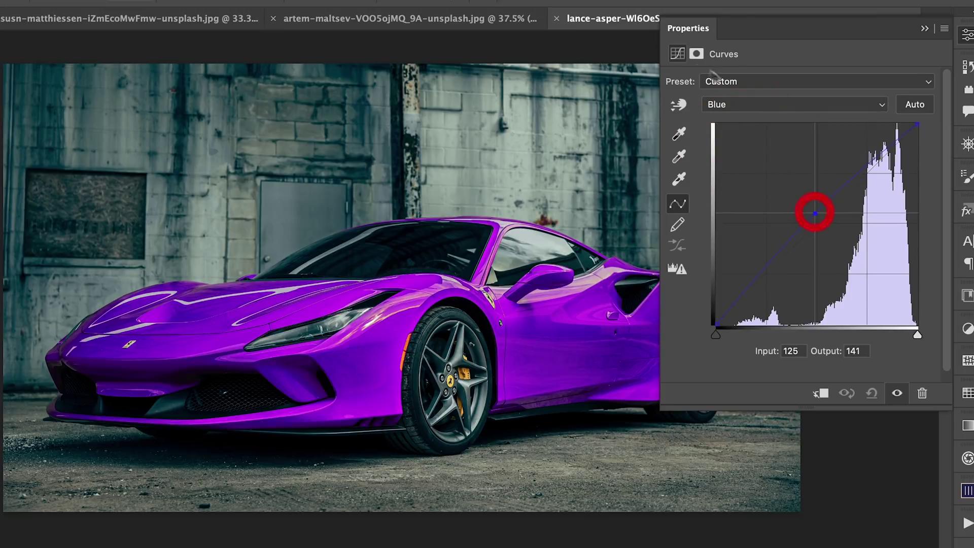
left_click(749, 105)
left_click(766, 80)
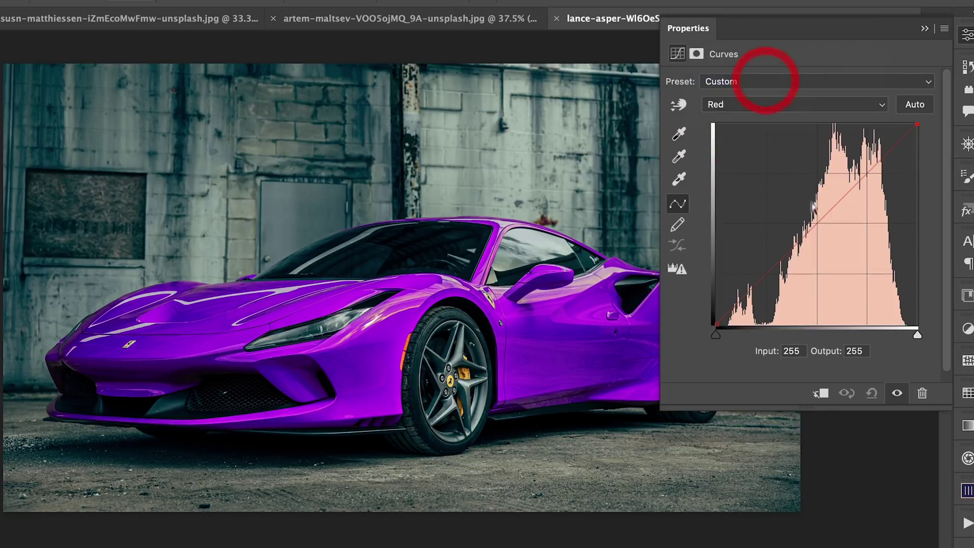
left_click(817, 212)
left_click_drag(678, 204, 681, 209)
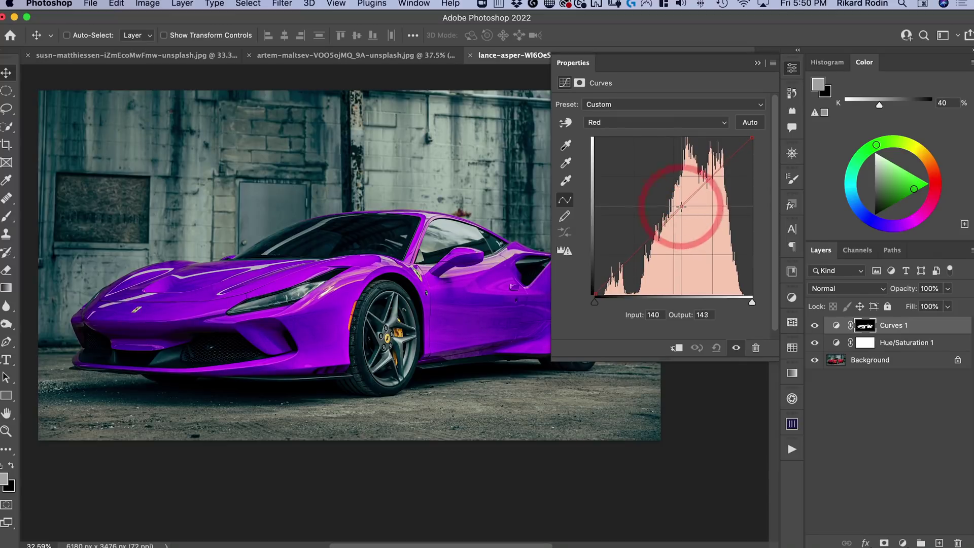
- Target Reds in Hue/Saturation 1, lower saturation to -45, and close Properties
left_click(838, 343)
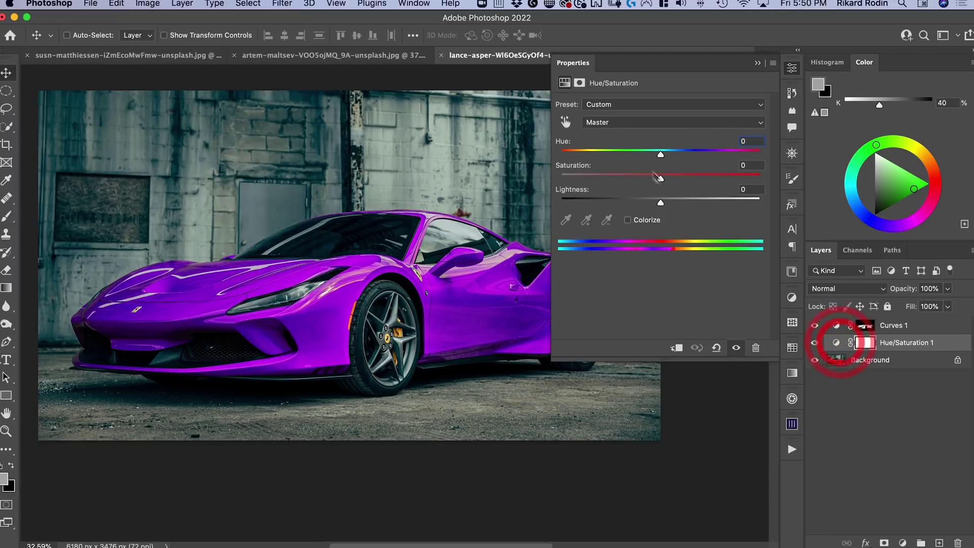
left_click(632, 123)
left_click(629, 132)
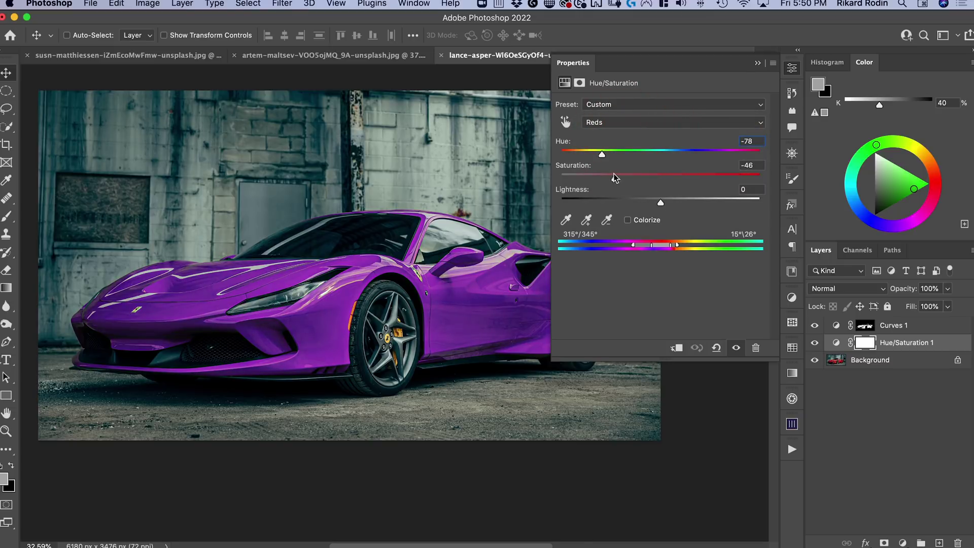
left_click(792, 67)
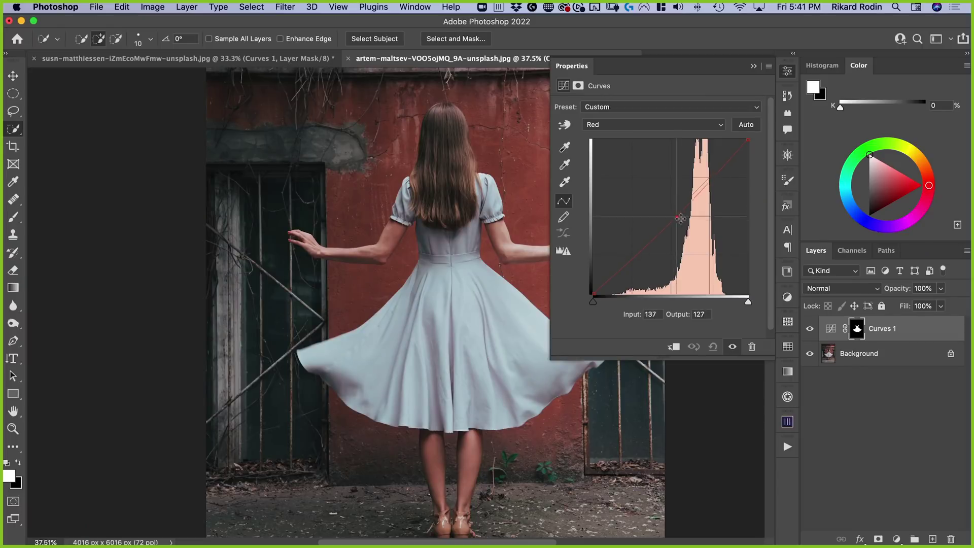
- Drag the dress's Red curve point down to about input 179 / output 81, turning it teal
left_click_drag(681, 218, 698, 237)
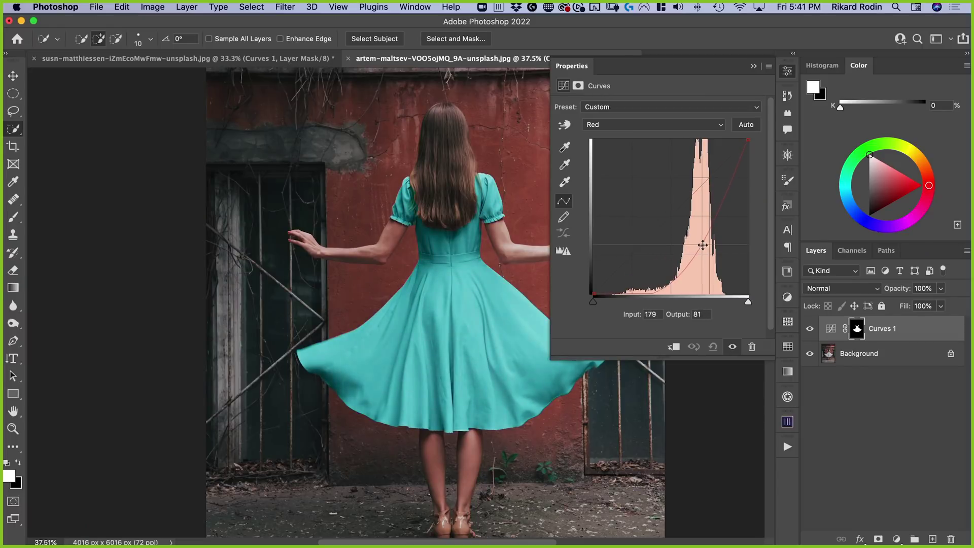